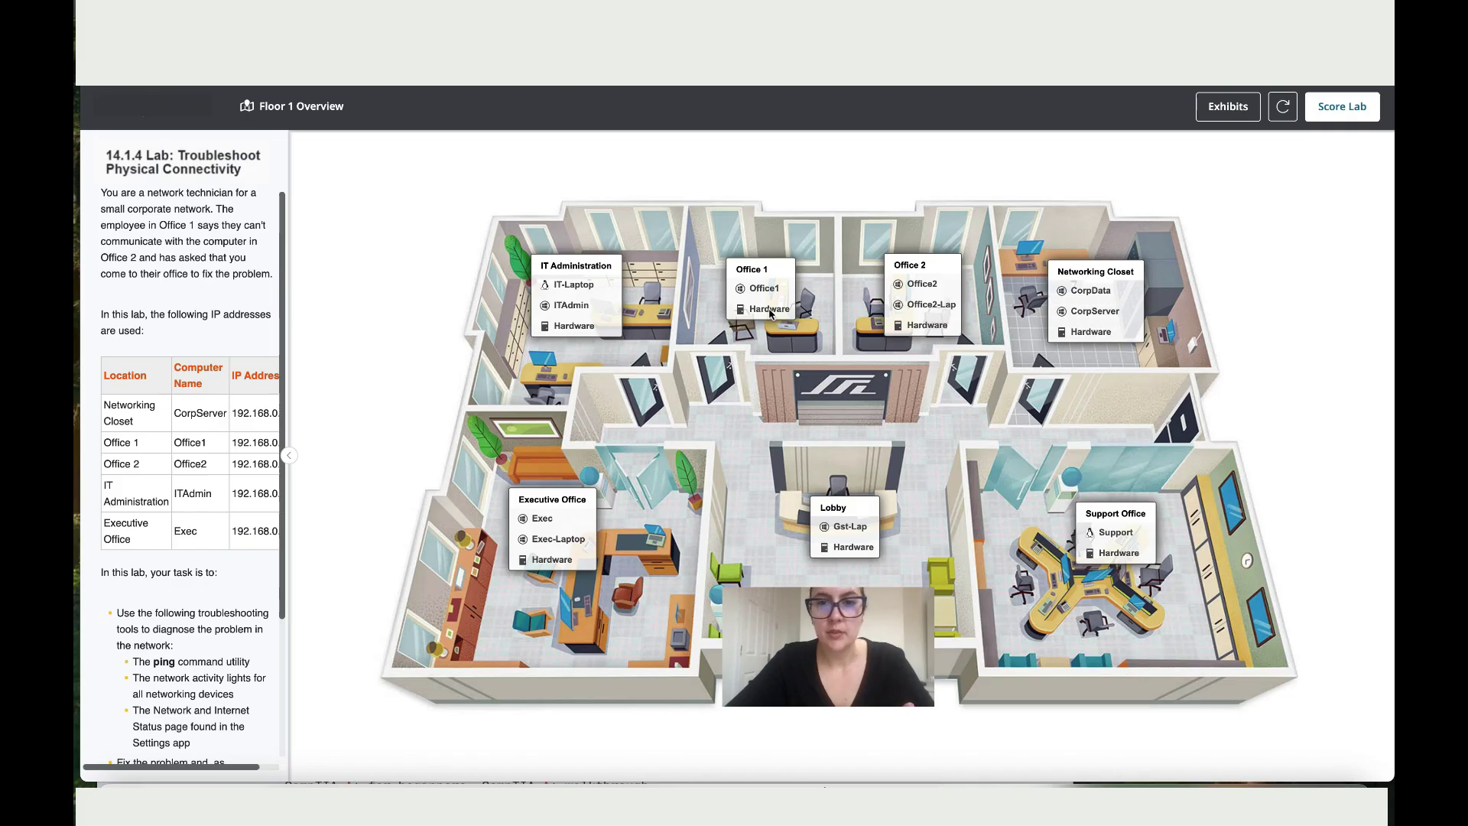
Step: Open Office 1's hardware from the Floor 1 overview map
left_click(769, 311)
Step: Open Office1's desktop and view Network & internet settings, confirming Ethernet is Connected
left_click(769, 312)
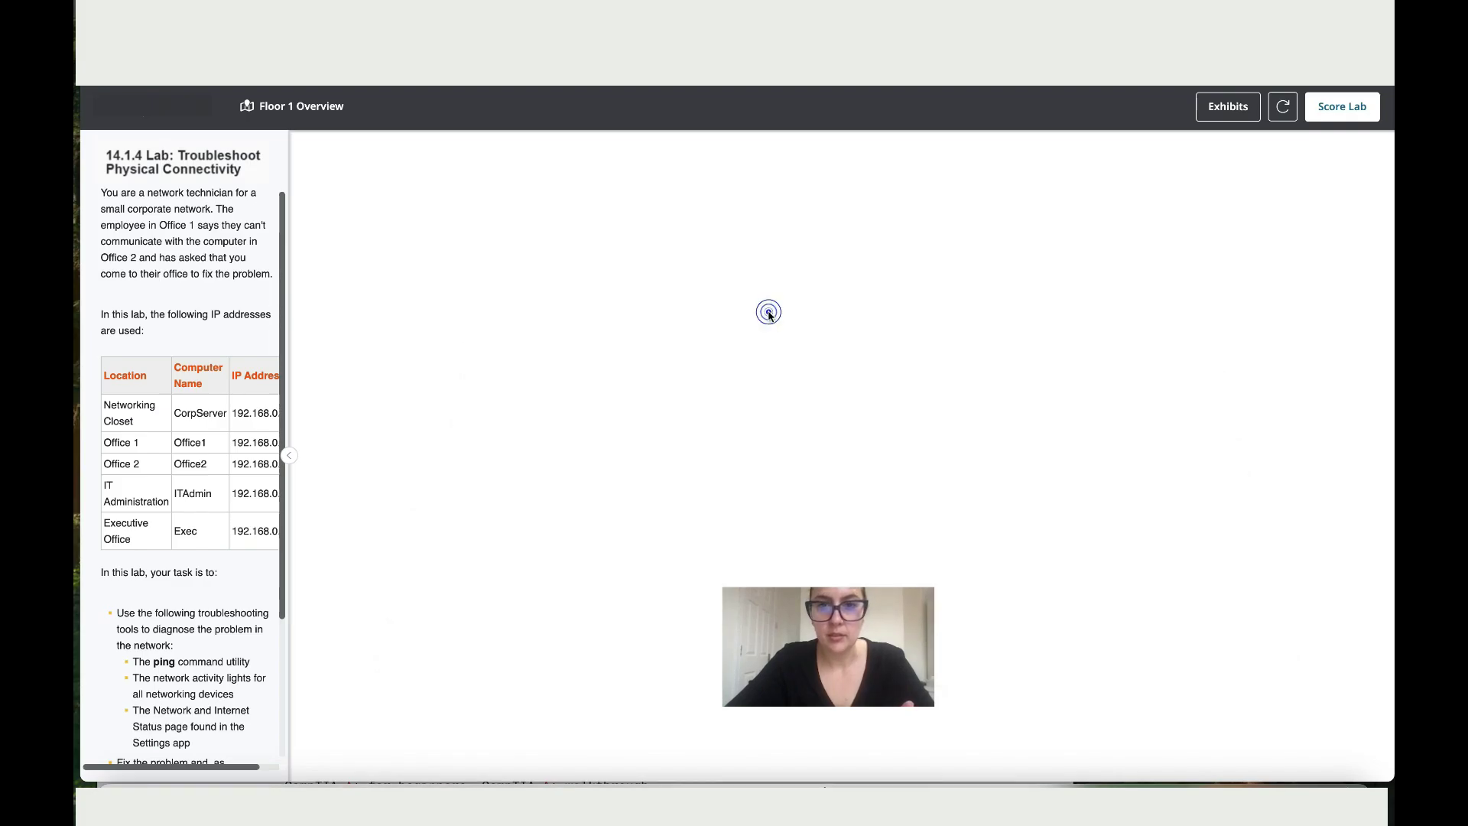
left_click(637, 470)
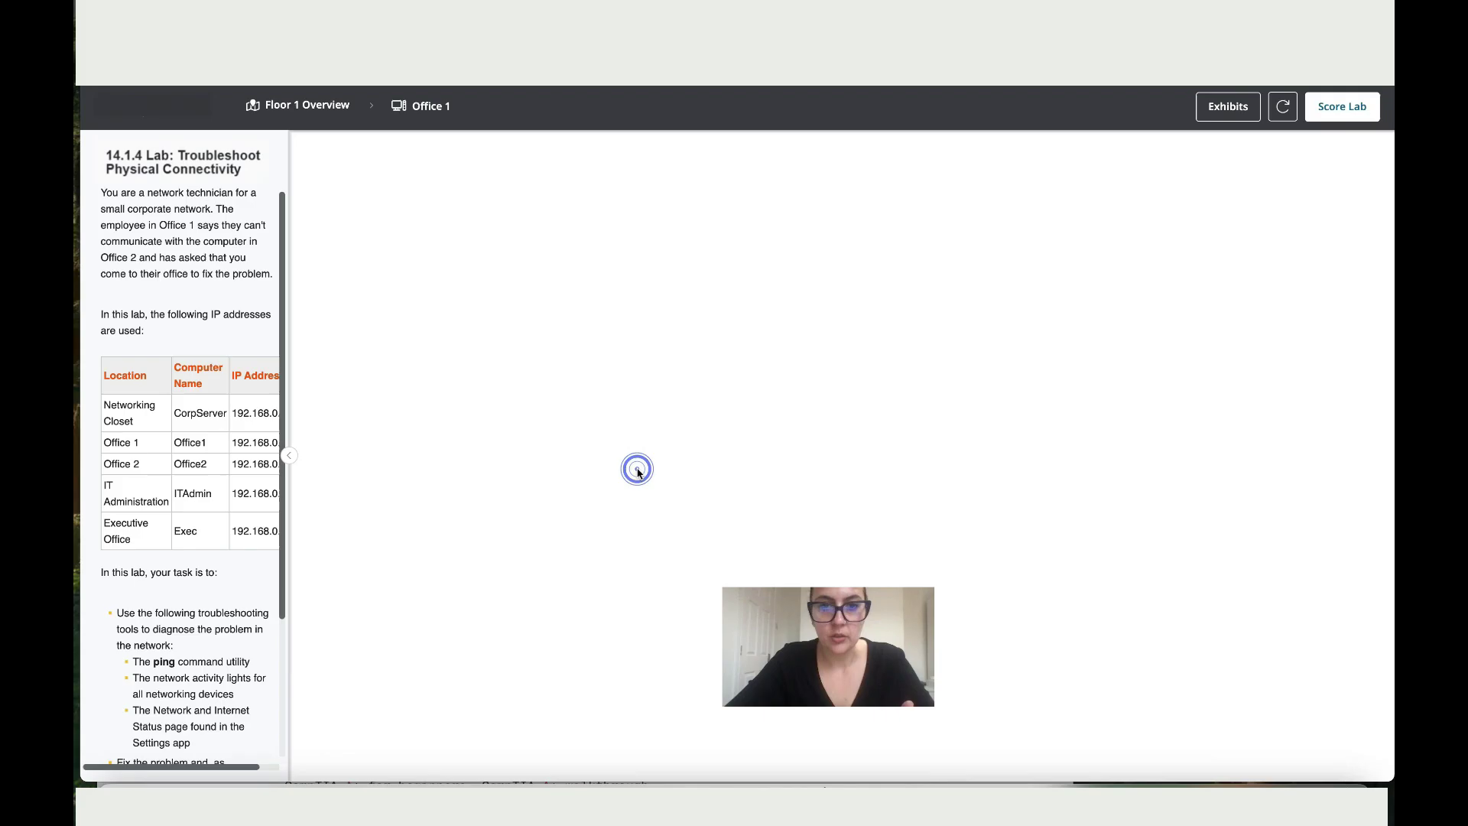
left_click(820, 764)
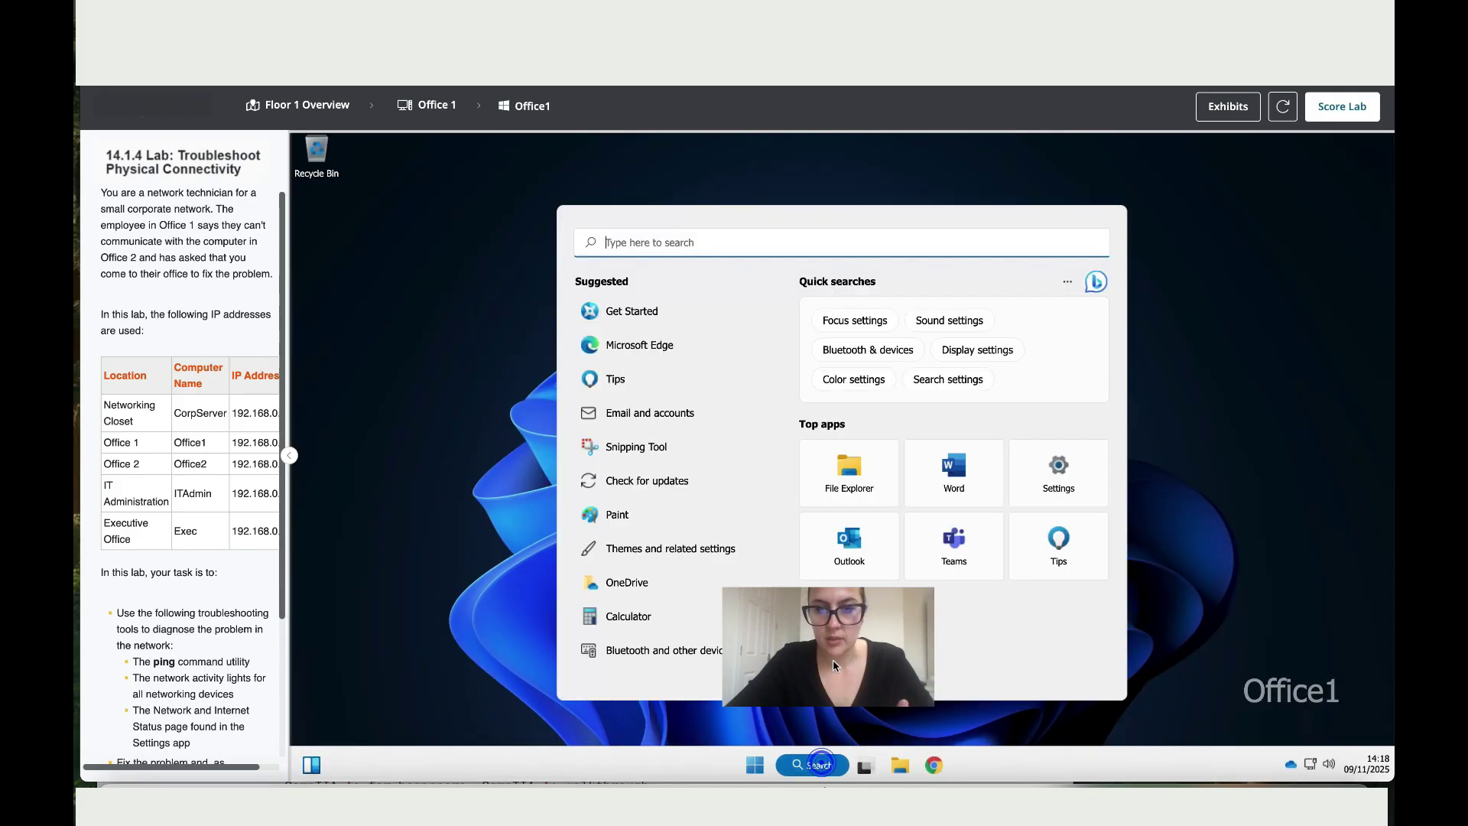
left_click(1058, 470)
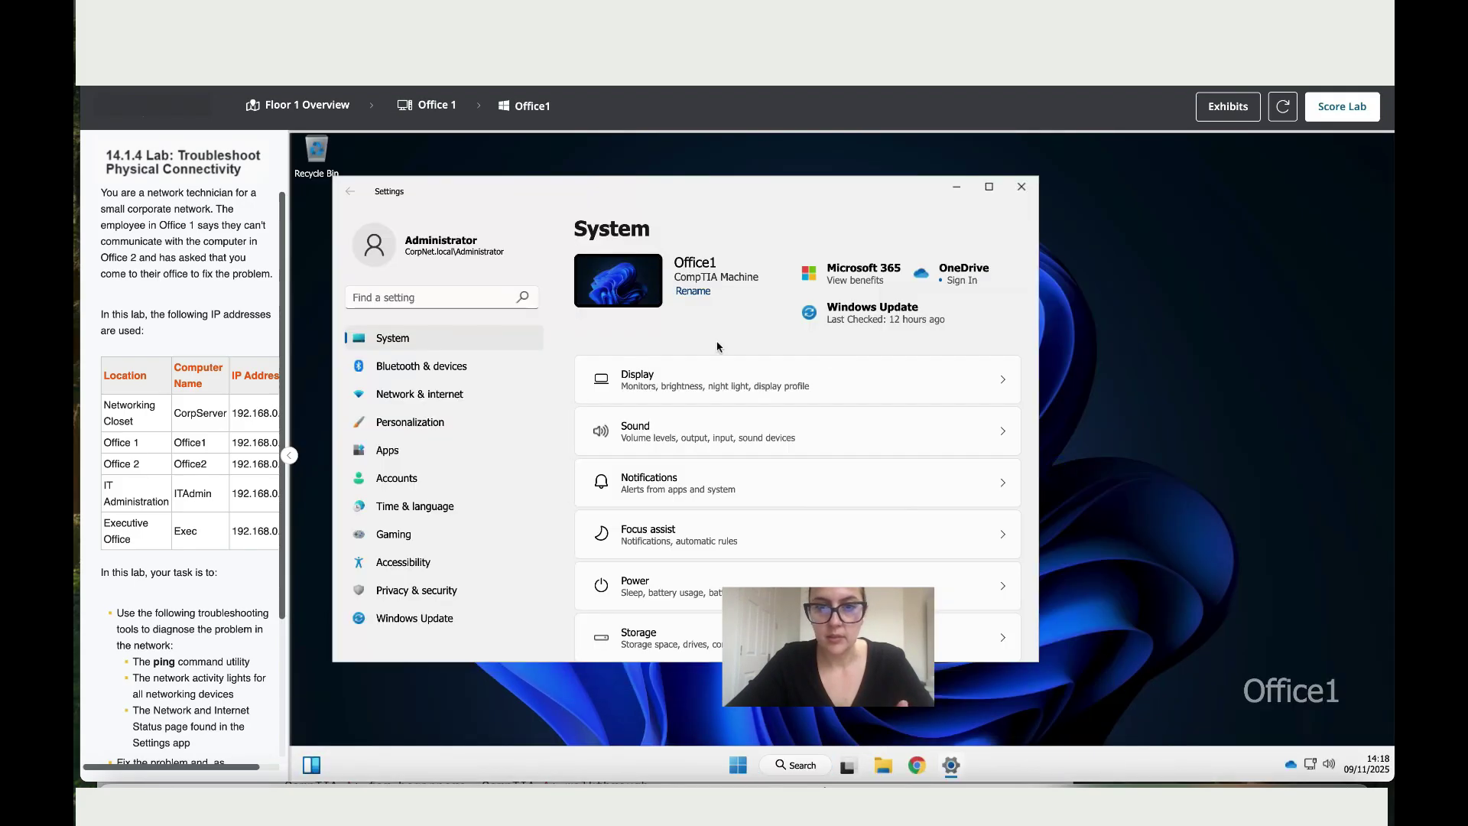
left_click(457, 397)
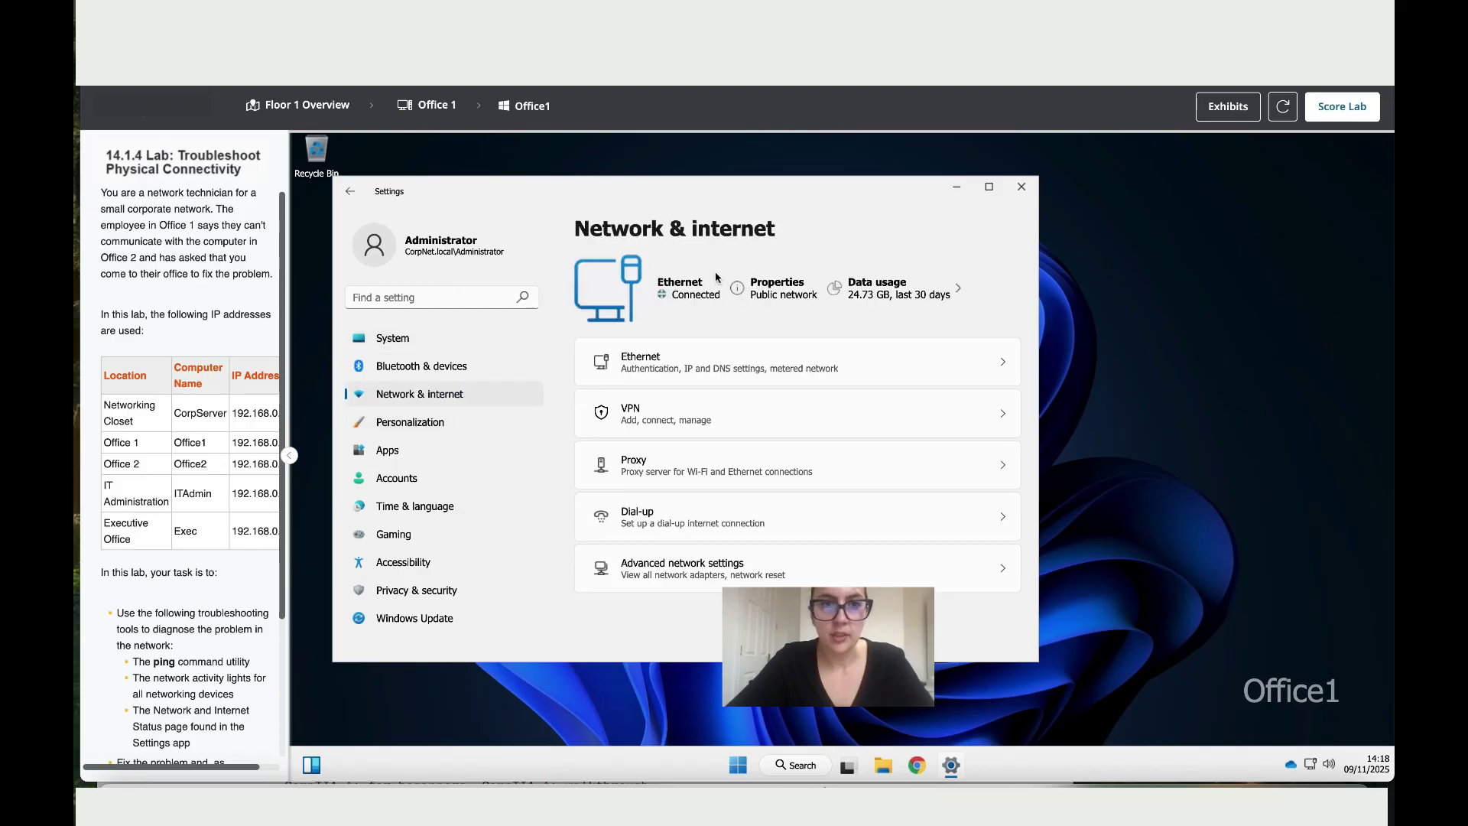
Step: Switch to Office2's computer and check Network & internet, which reports no network connection
left_click(329, 104)
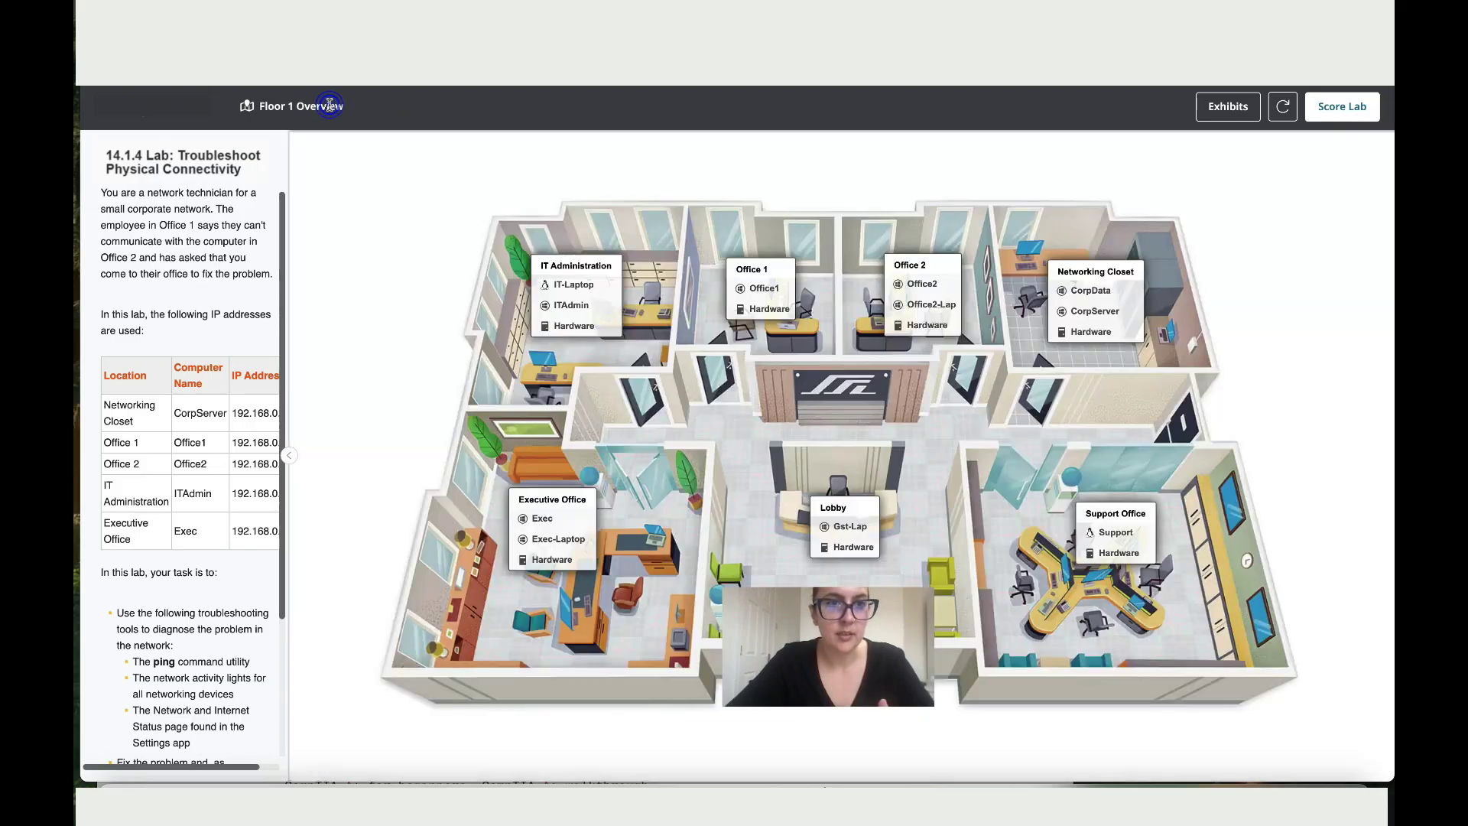
left_click(945, 328)
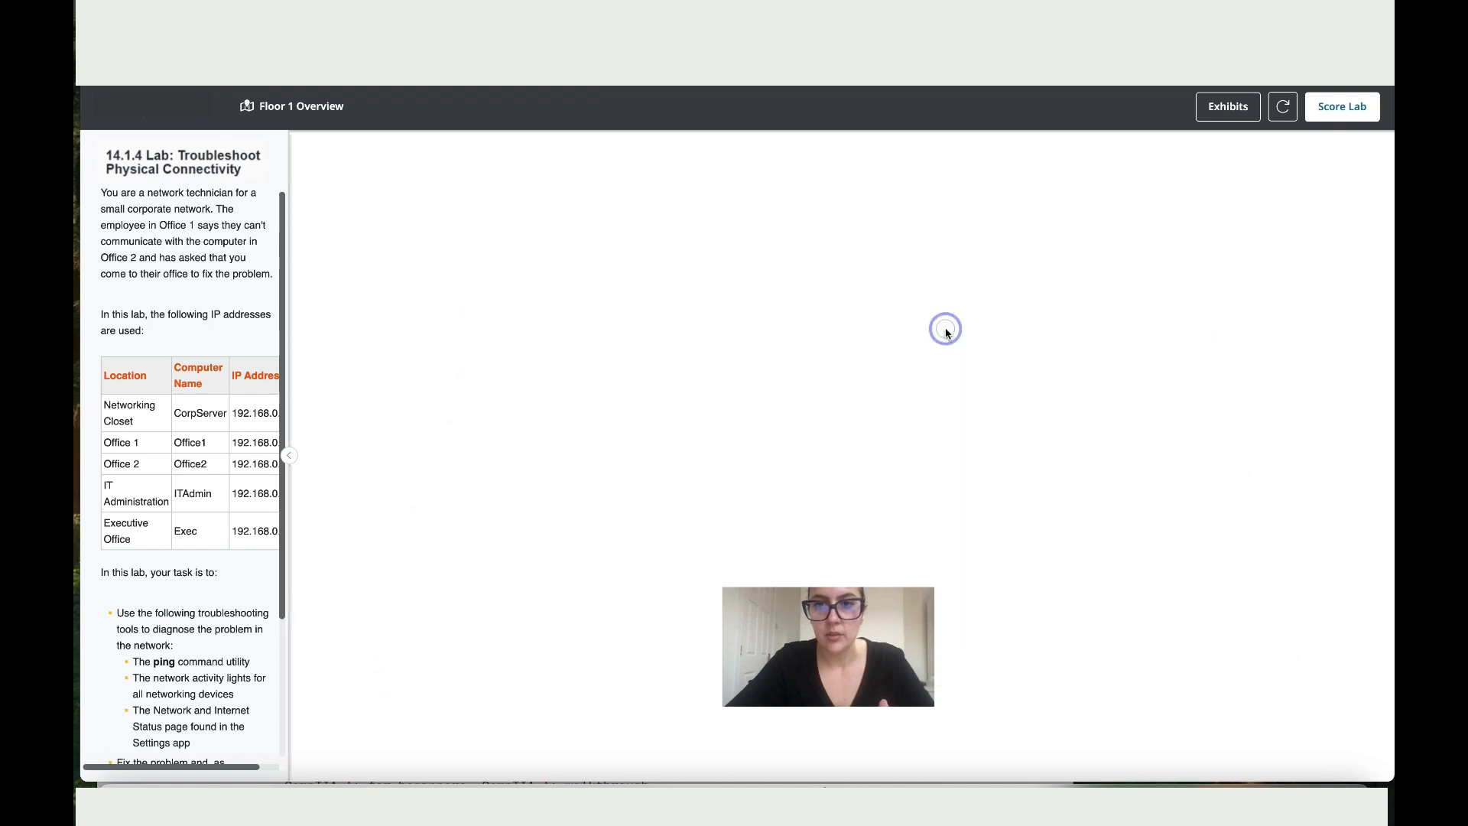
left_click(811, 375)
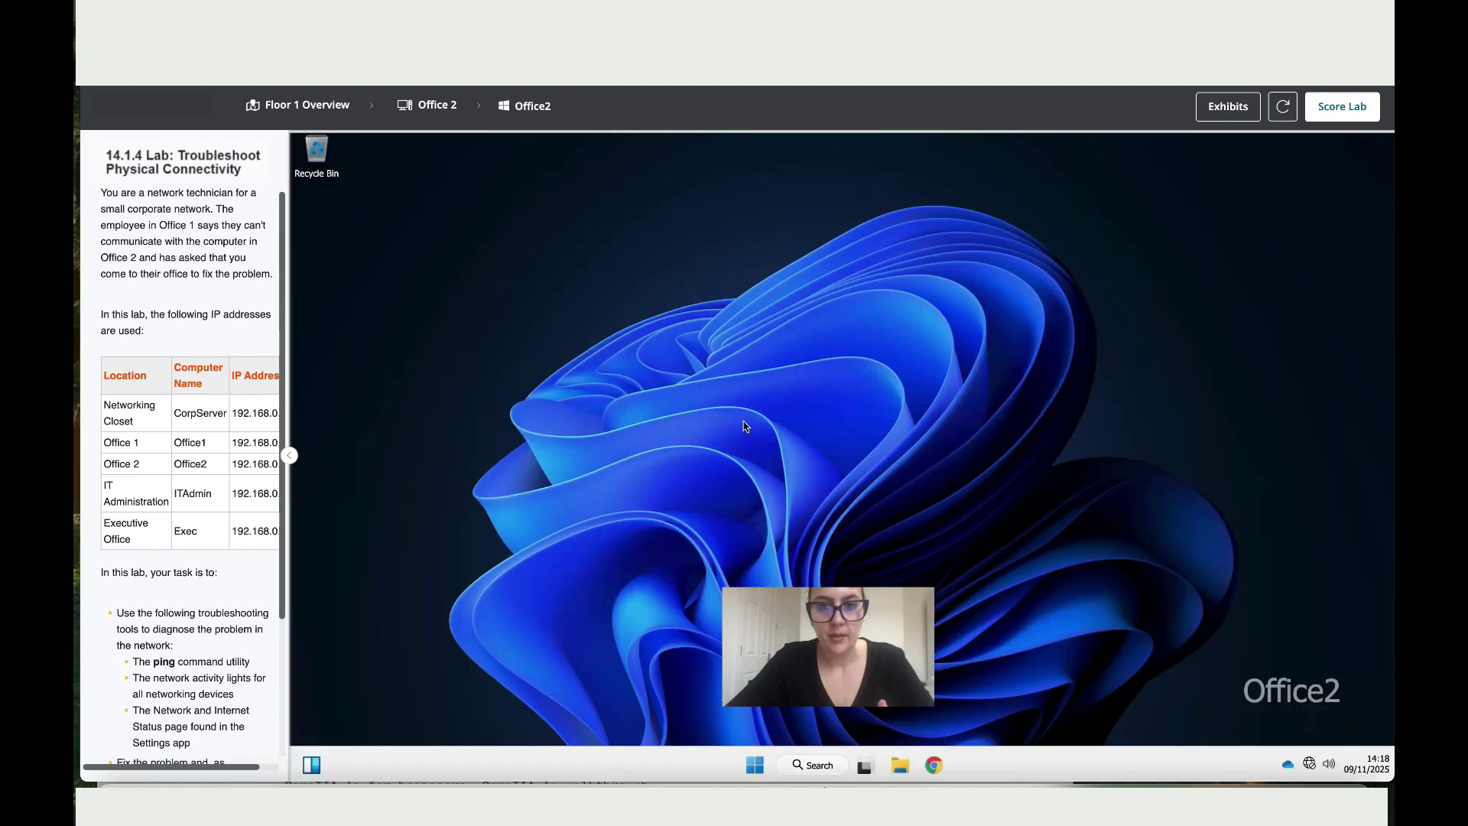
left_click(813, 765)
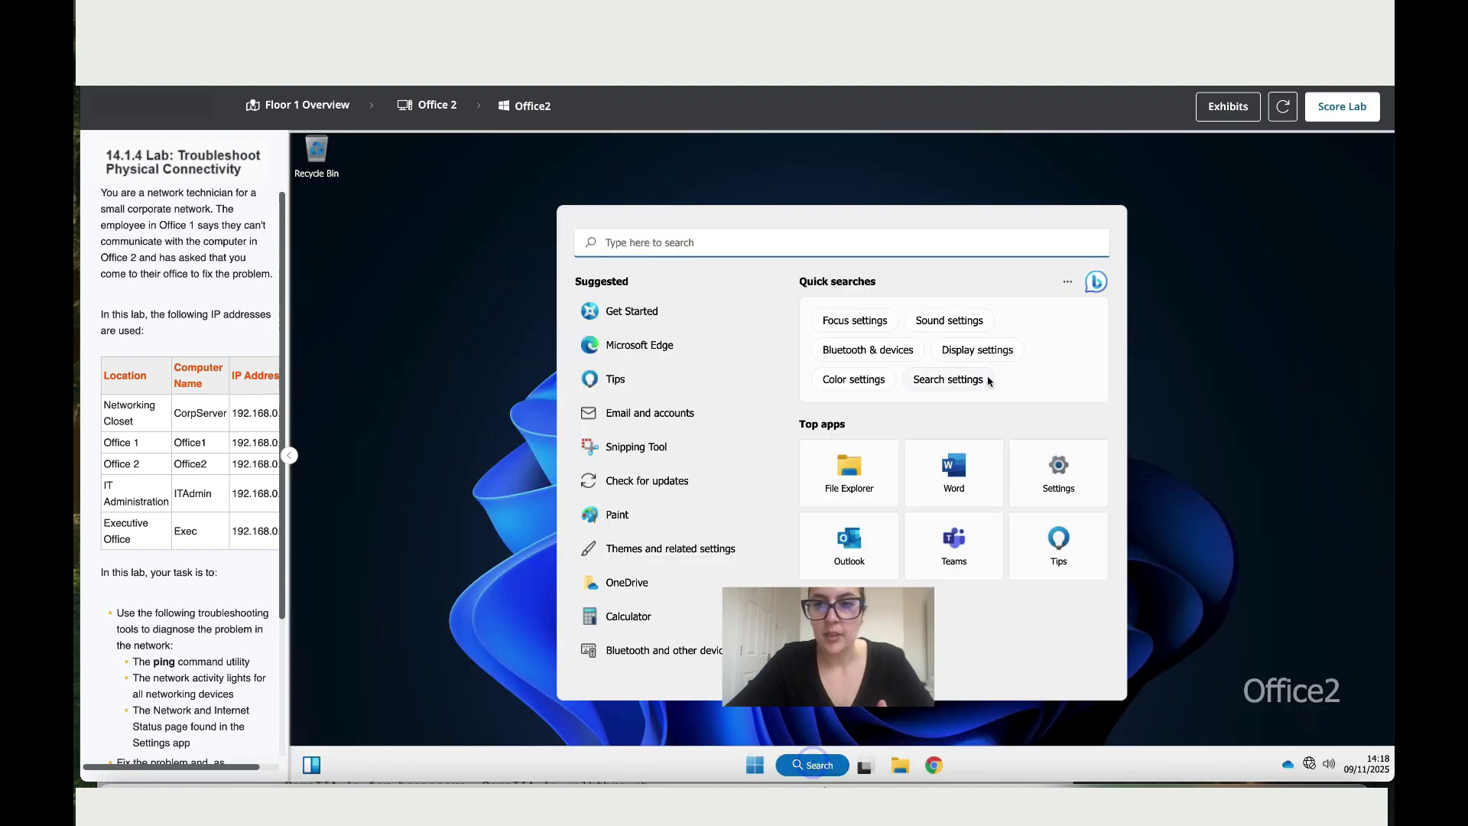
left_click(1058, 468)
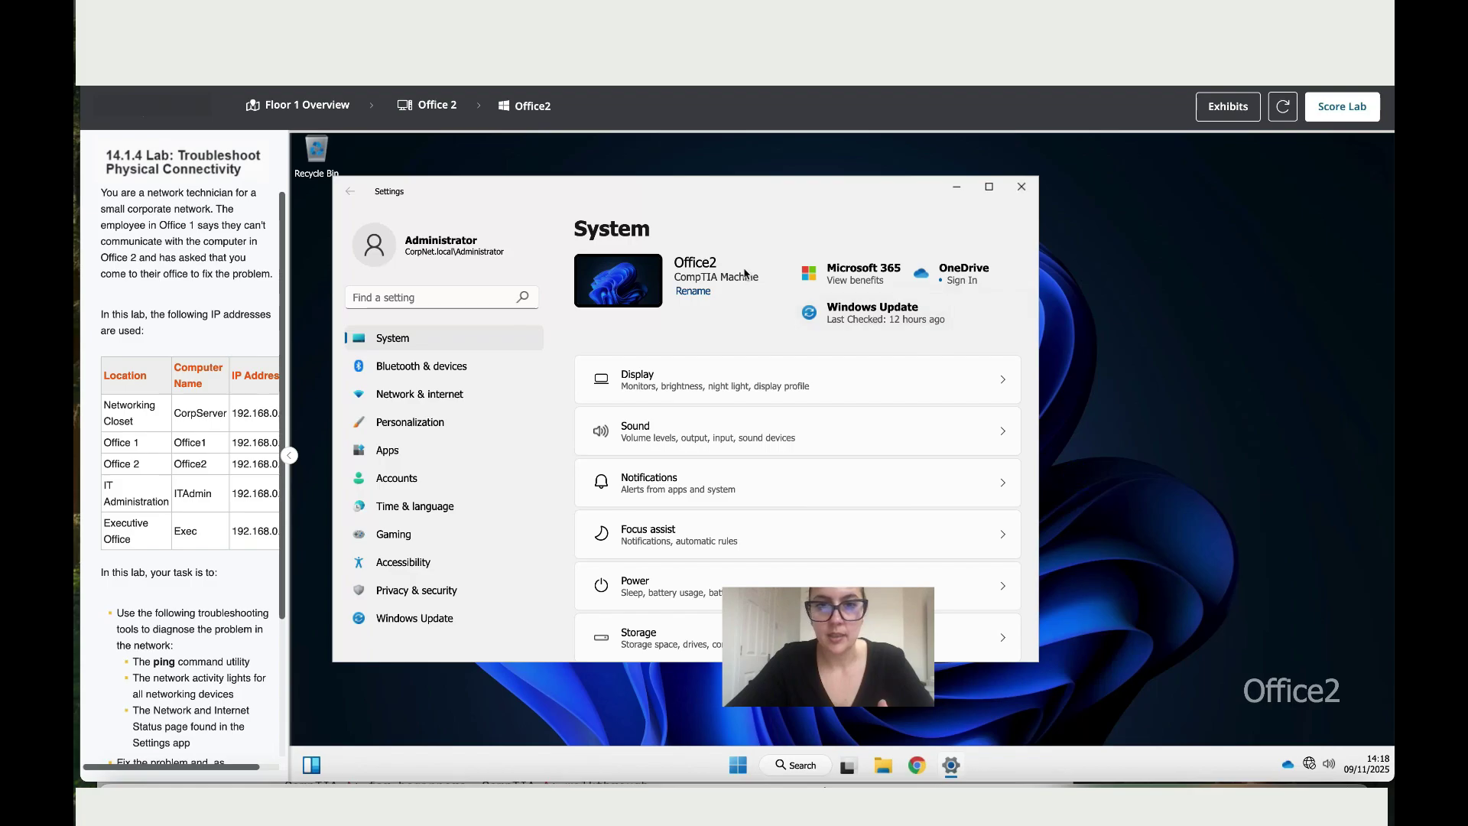
left_click(474, 391)
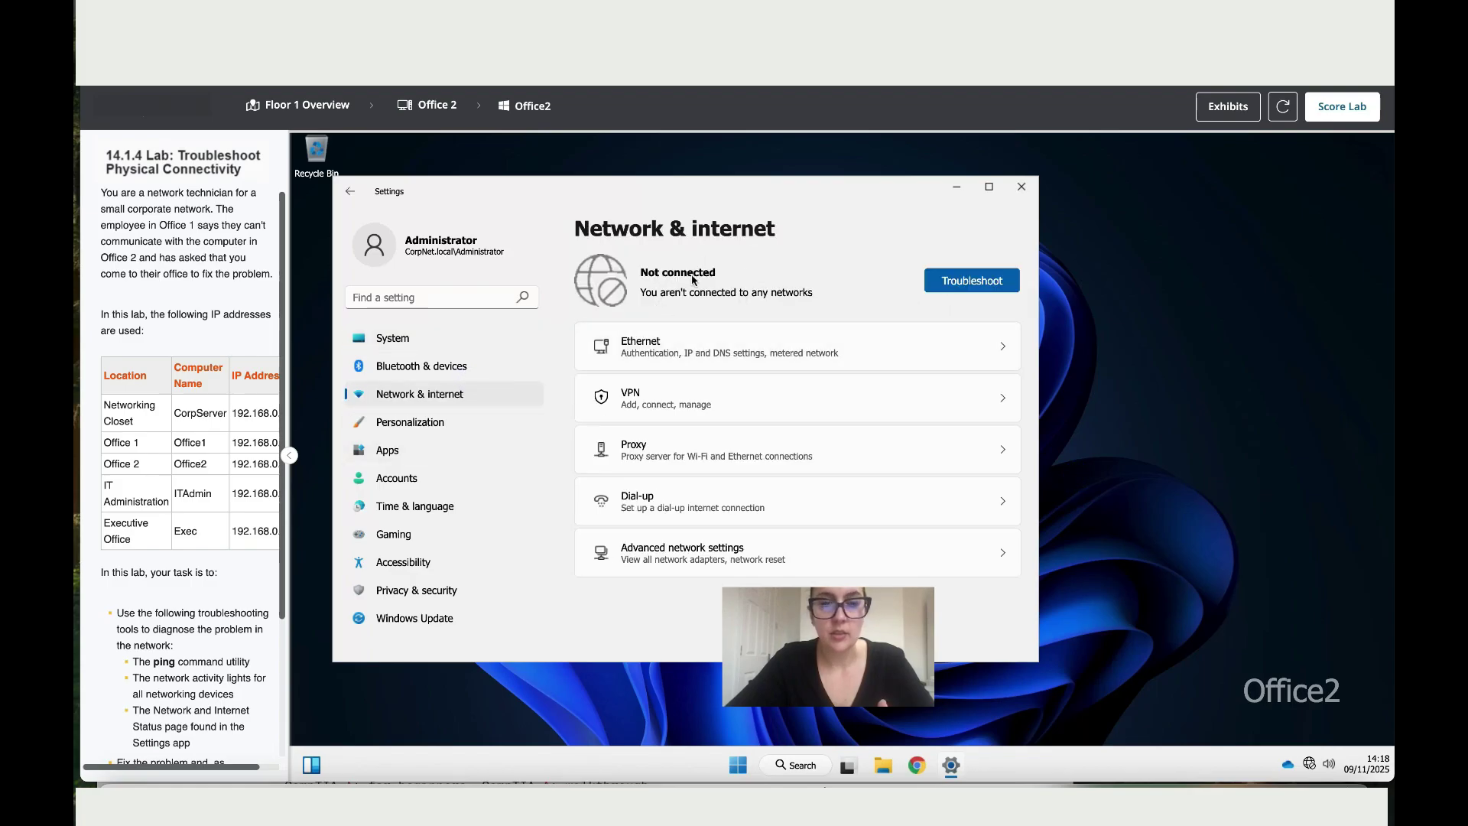
Step: Return to Office 2's desk hardware and rotate the PC tower to show its back
left_click(428, 104)
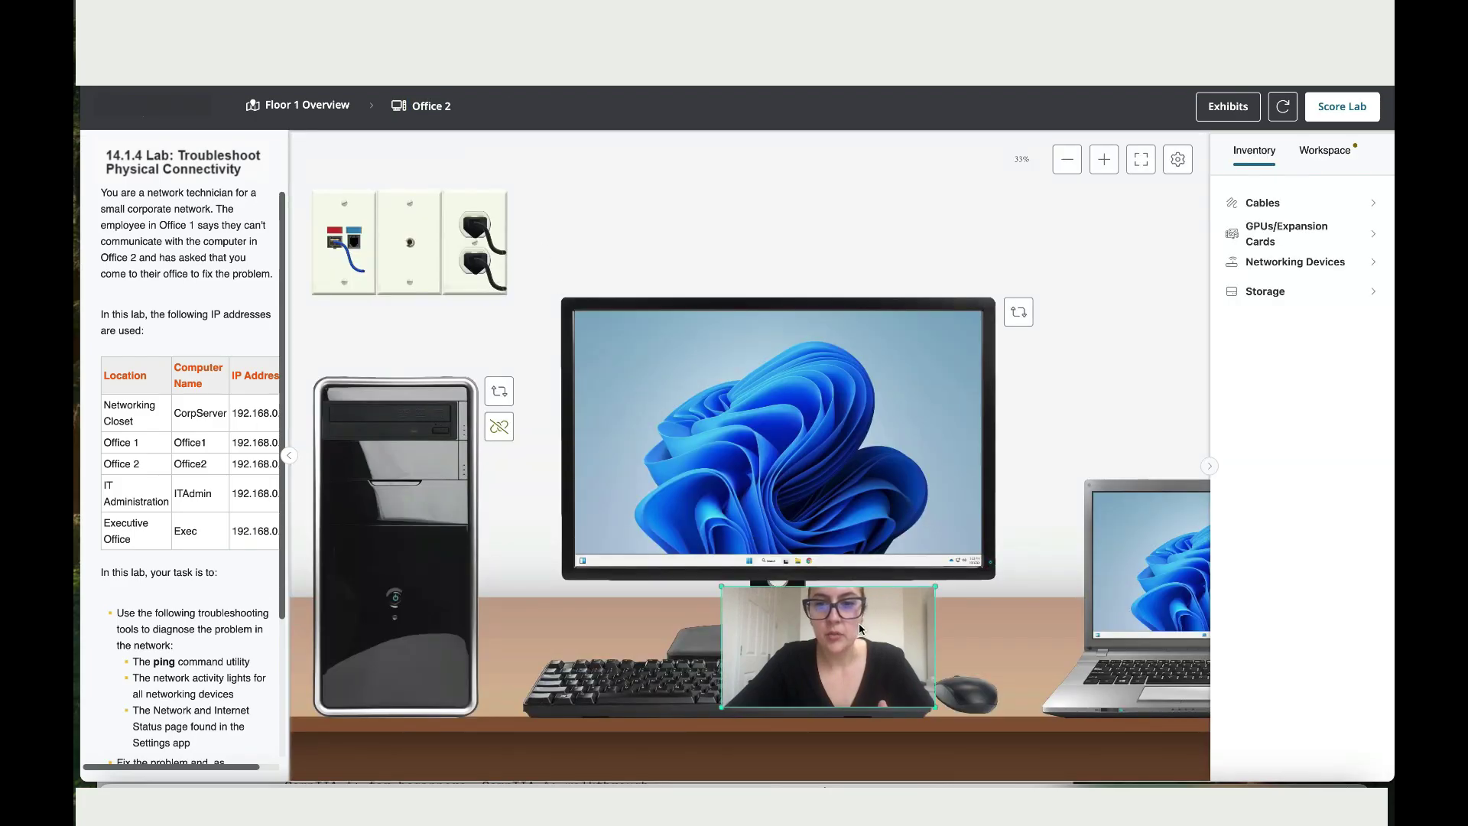
left_click_drag(887, 626, 1093, 275)
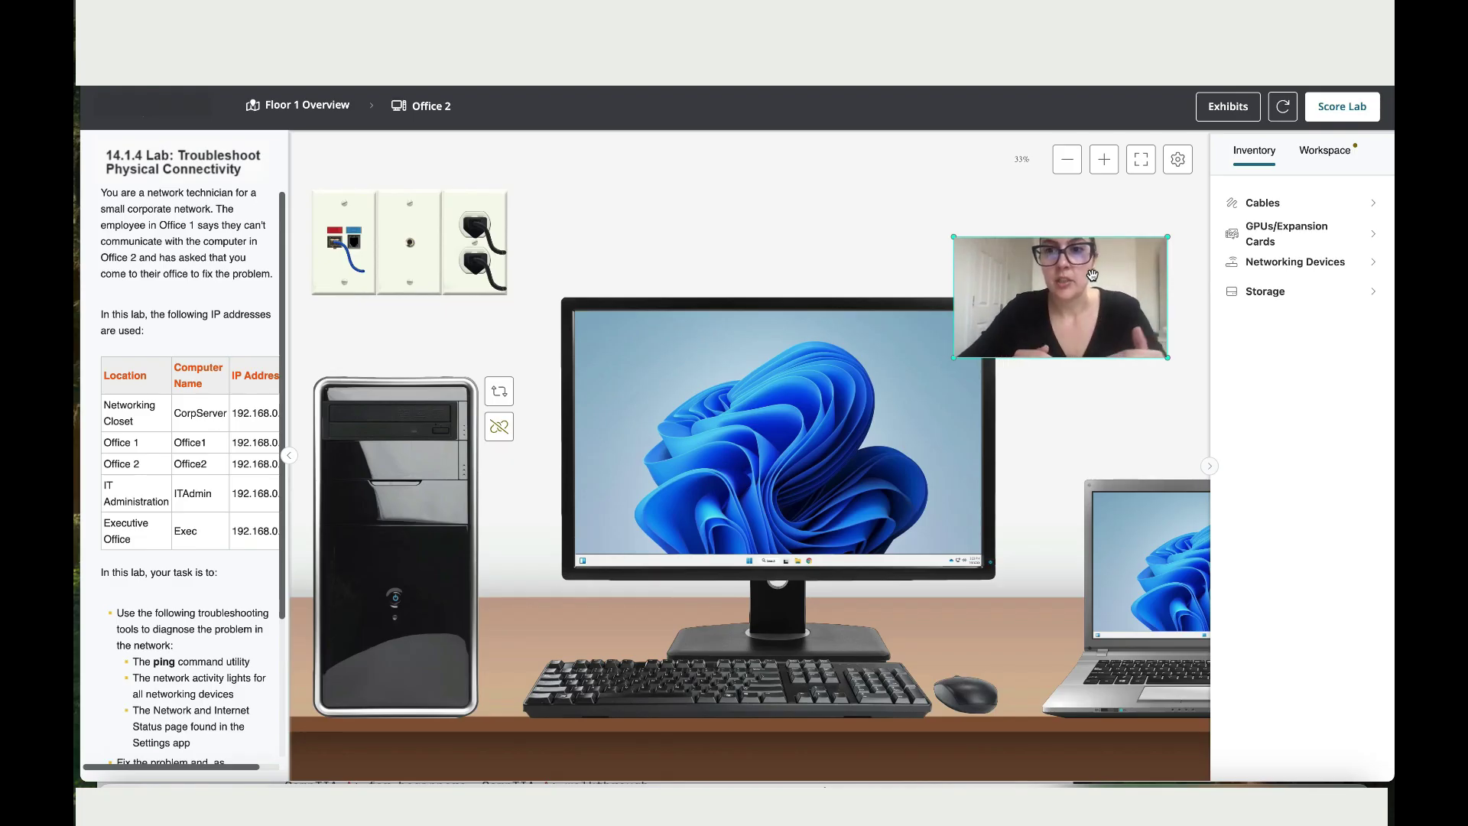
left_click(497, 392)
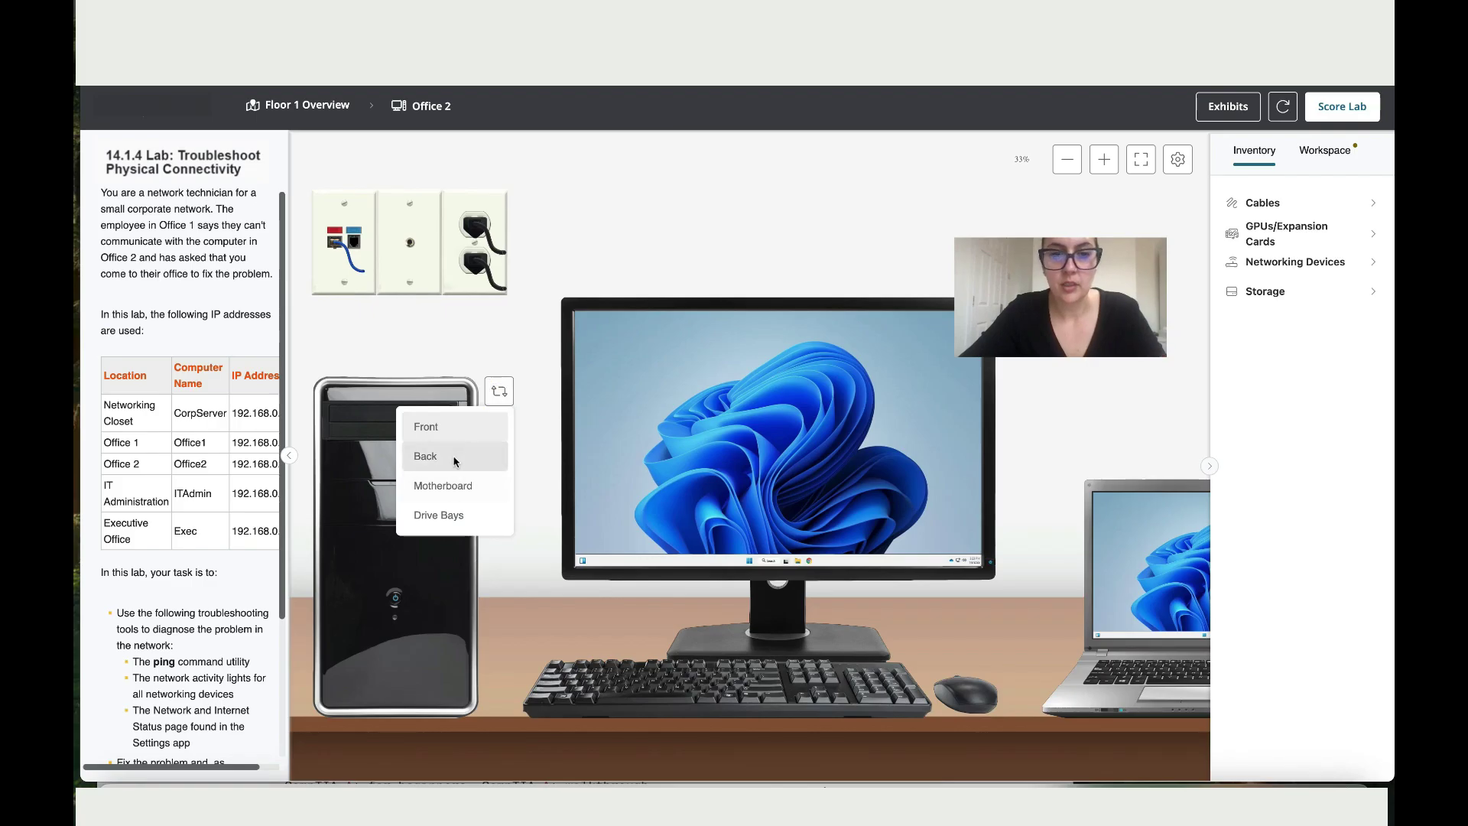
left_click(454, 460)
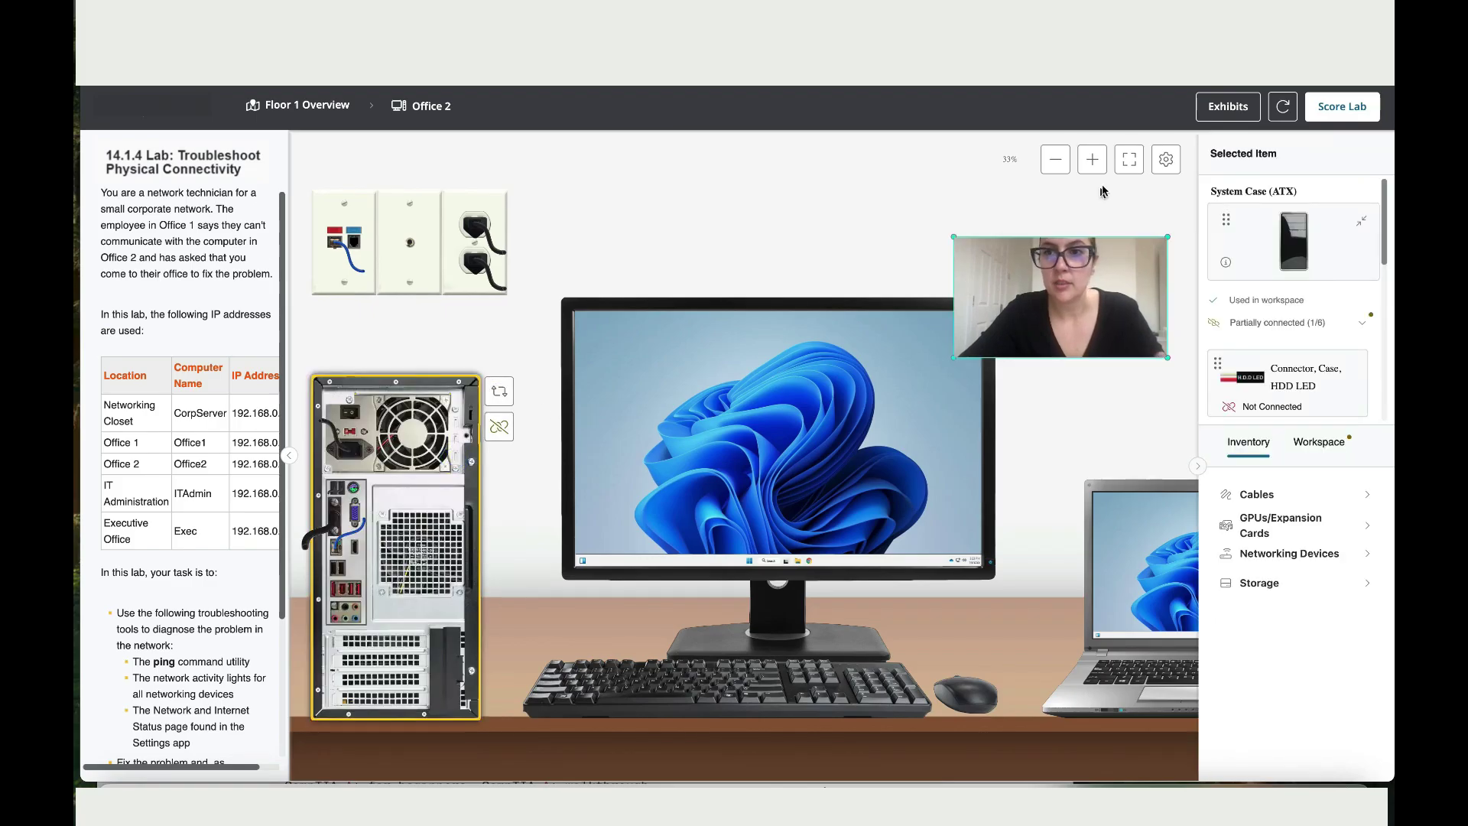
Step: Zoom in on the blue Cat6a RJ45 cable and inspect the motherboard NIC port
left_click(1092, 159)
left_click(1092, 159)
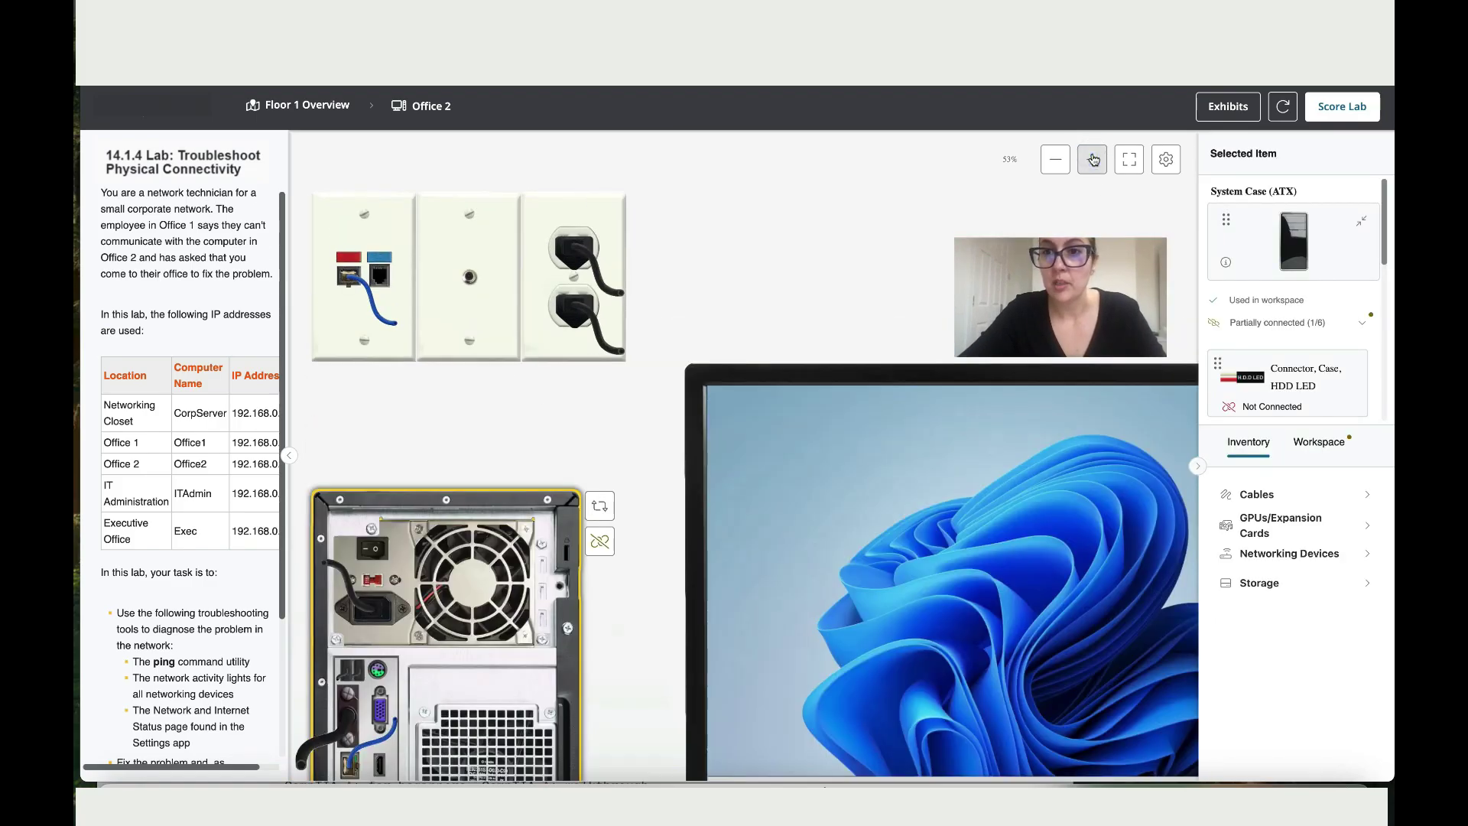
scroll(733, 416, "down", 3)
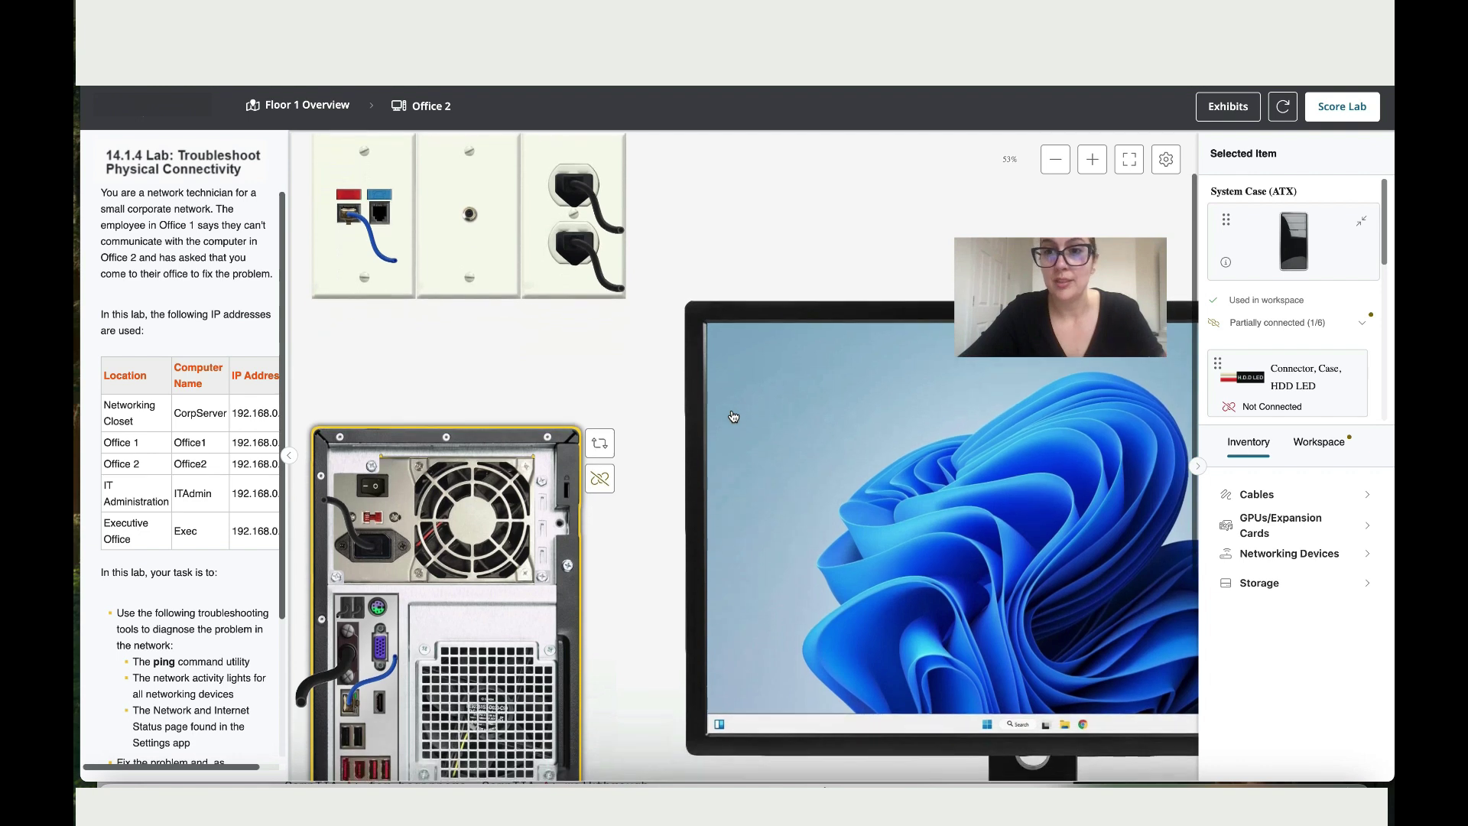
left_click(350, 701)
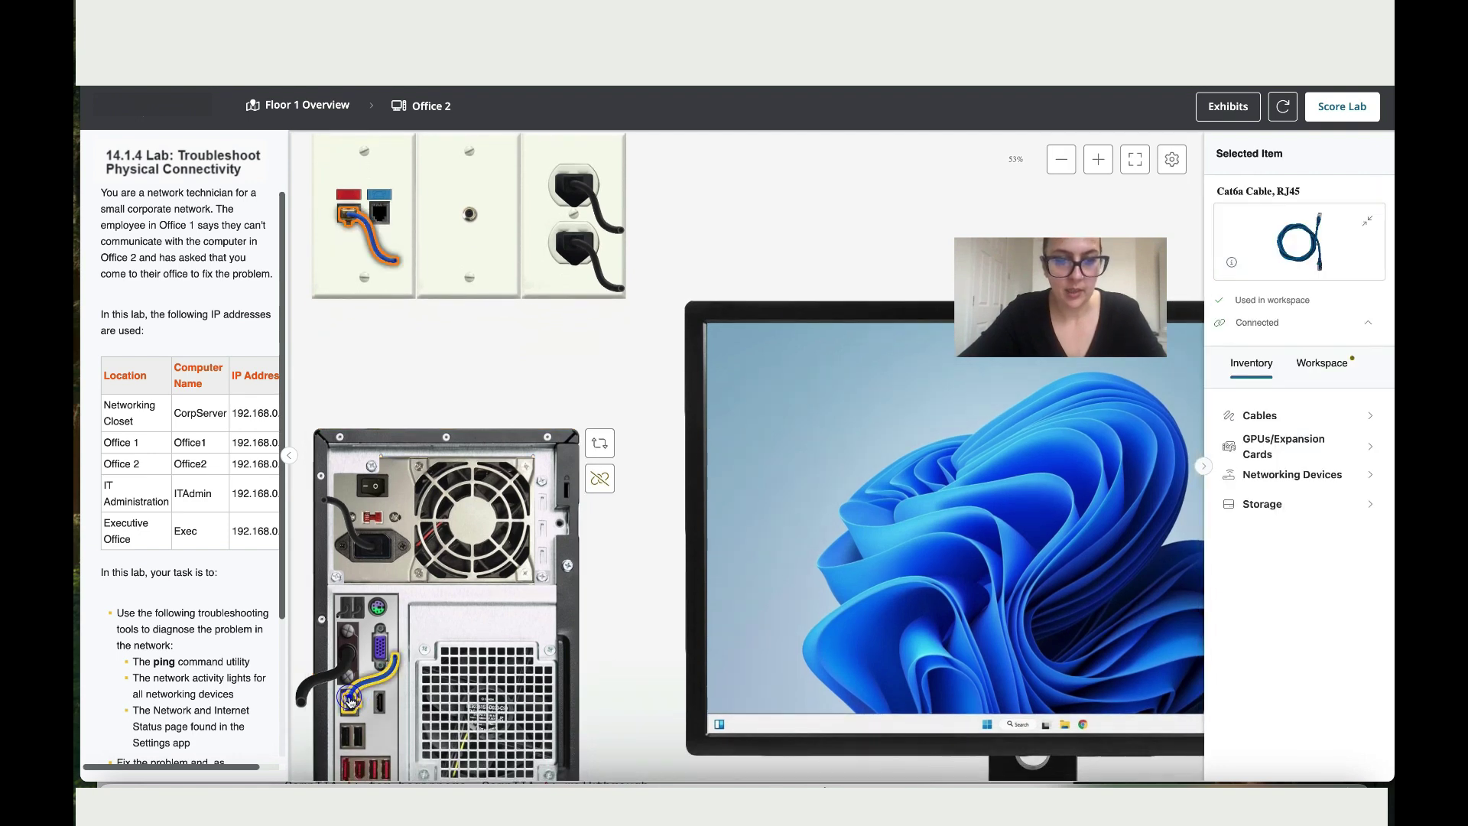
left_click(1098, 169)
left_click(1099, 170)
left_click(1099, 170)
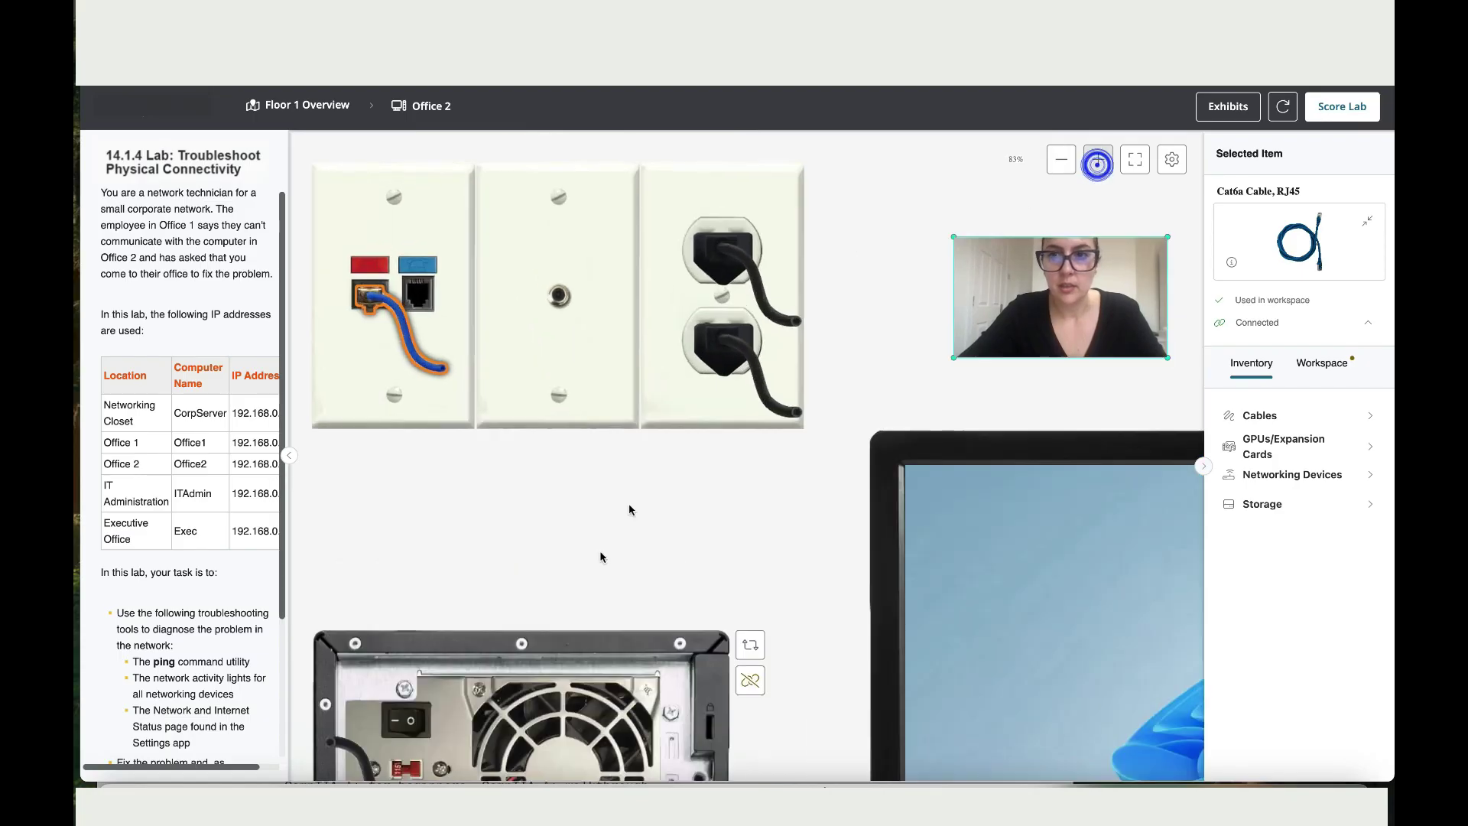
scroll(535, 528, "down", 5)
left_click(383, 482)
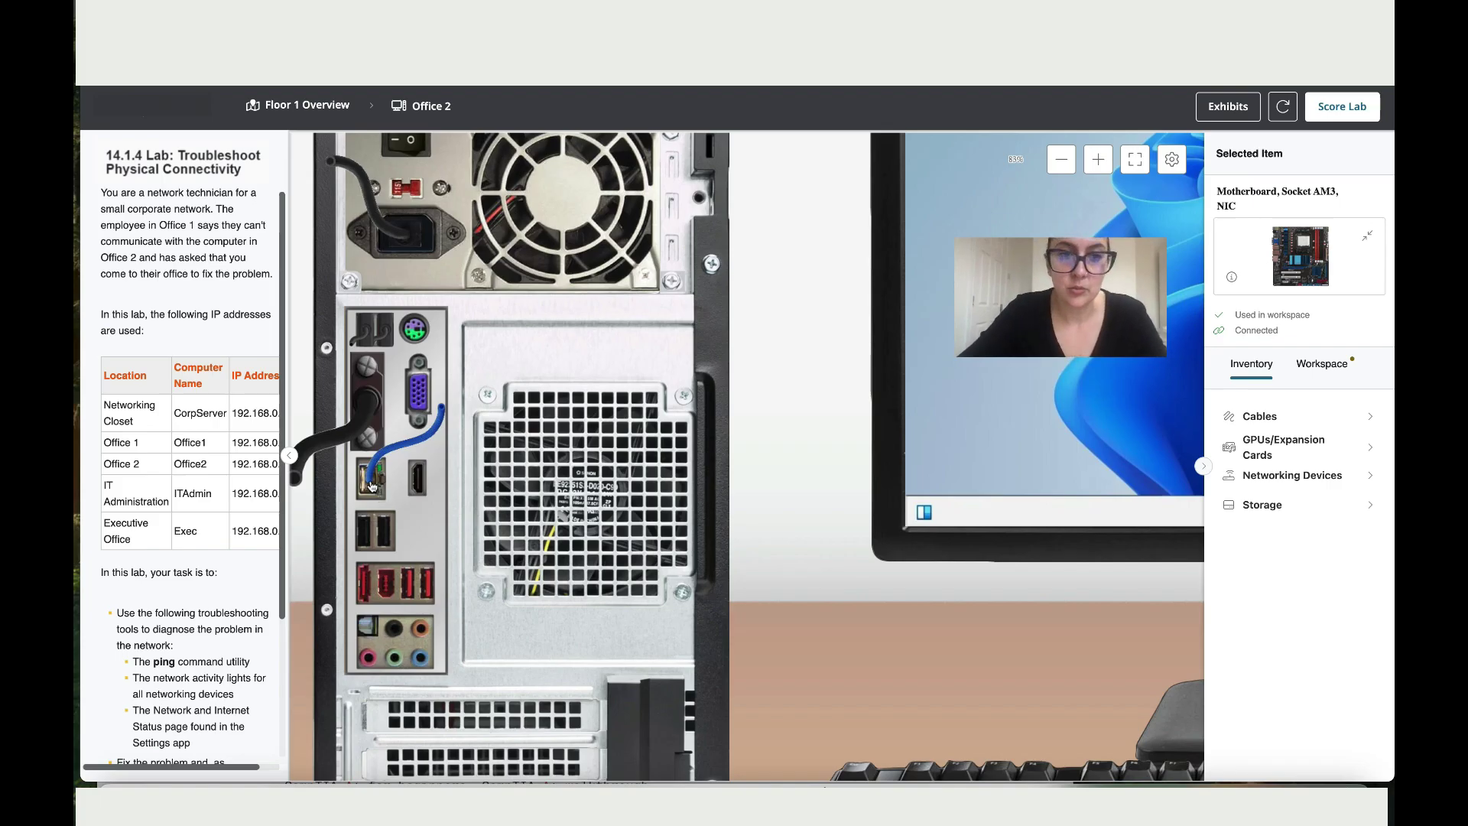
Step: Unplug the Cat6a cable from the PC's network port
left_click(370, 484)
left_click_drag(370, 484, 832, 609)
scroll(823, 591, "up", 1)
scroll(823, 591, "up", 3)
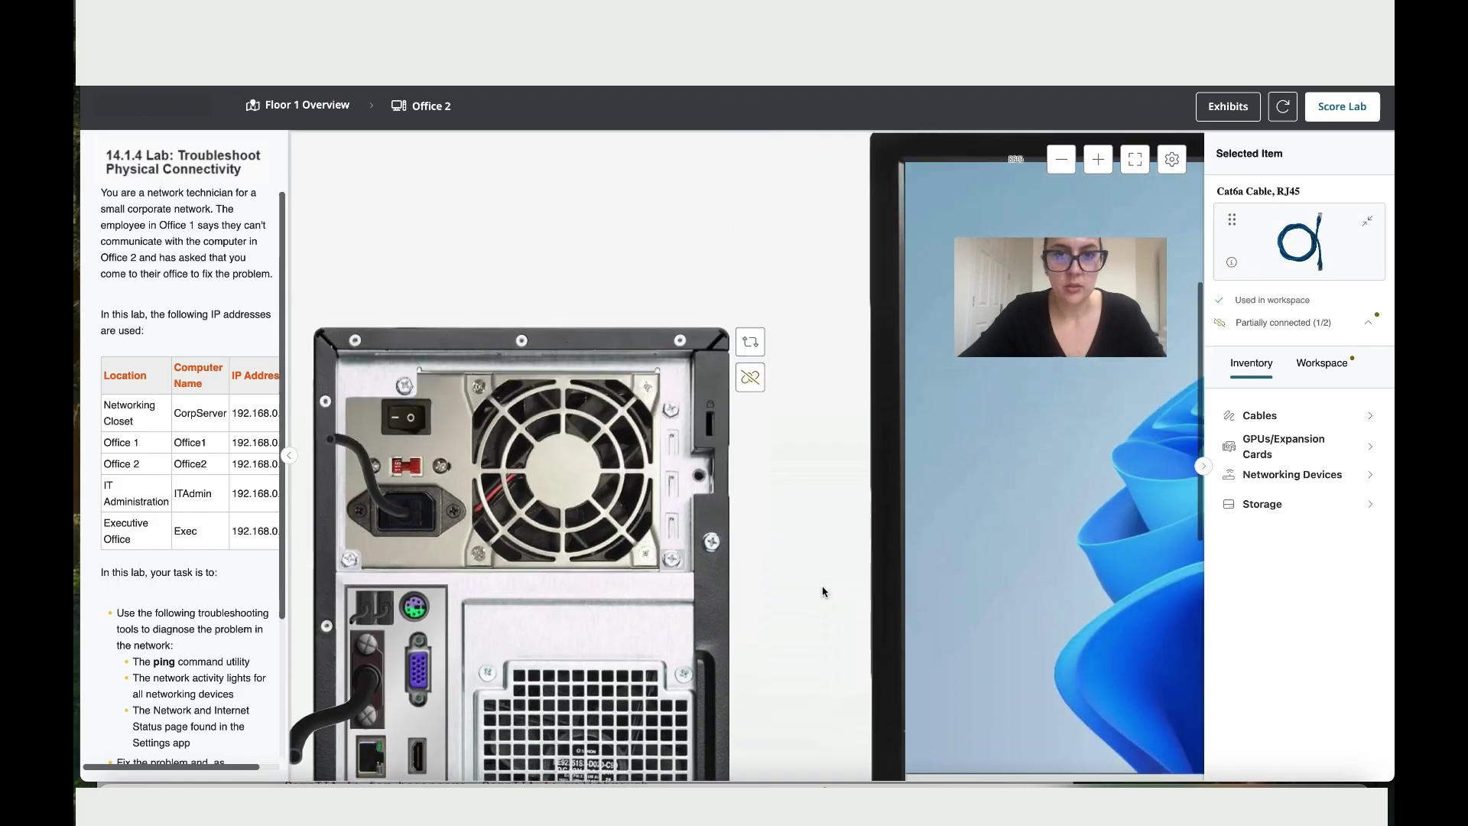
scroll(601, 380, "up", 1)
scroll(600, 380, "up", 2)
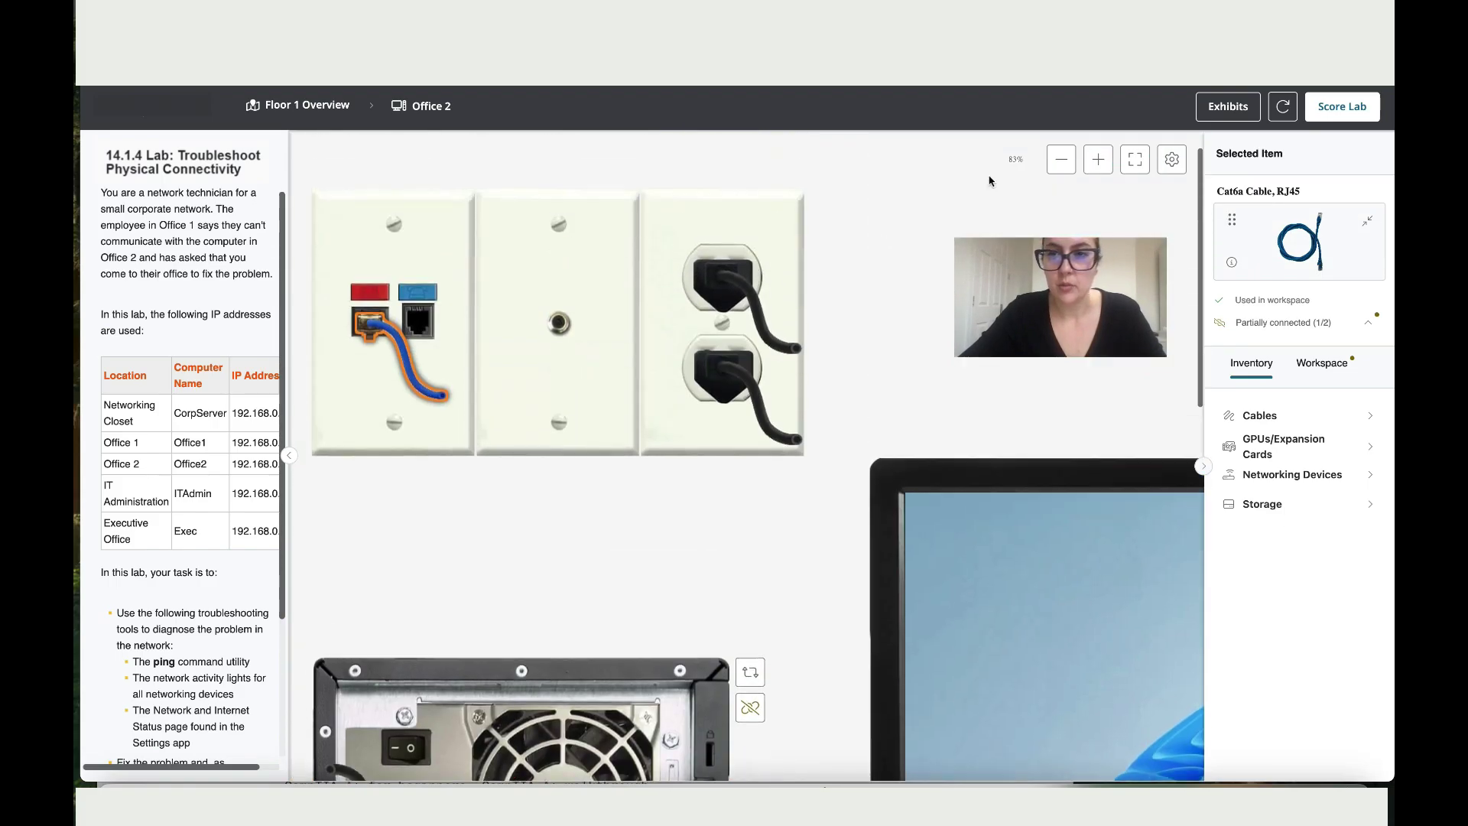
Step: Disconnect the Cat6a cable's other end from the wall plate
left_click(1055, 155)
left_click(1055, 156)
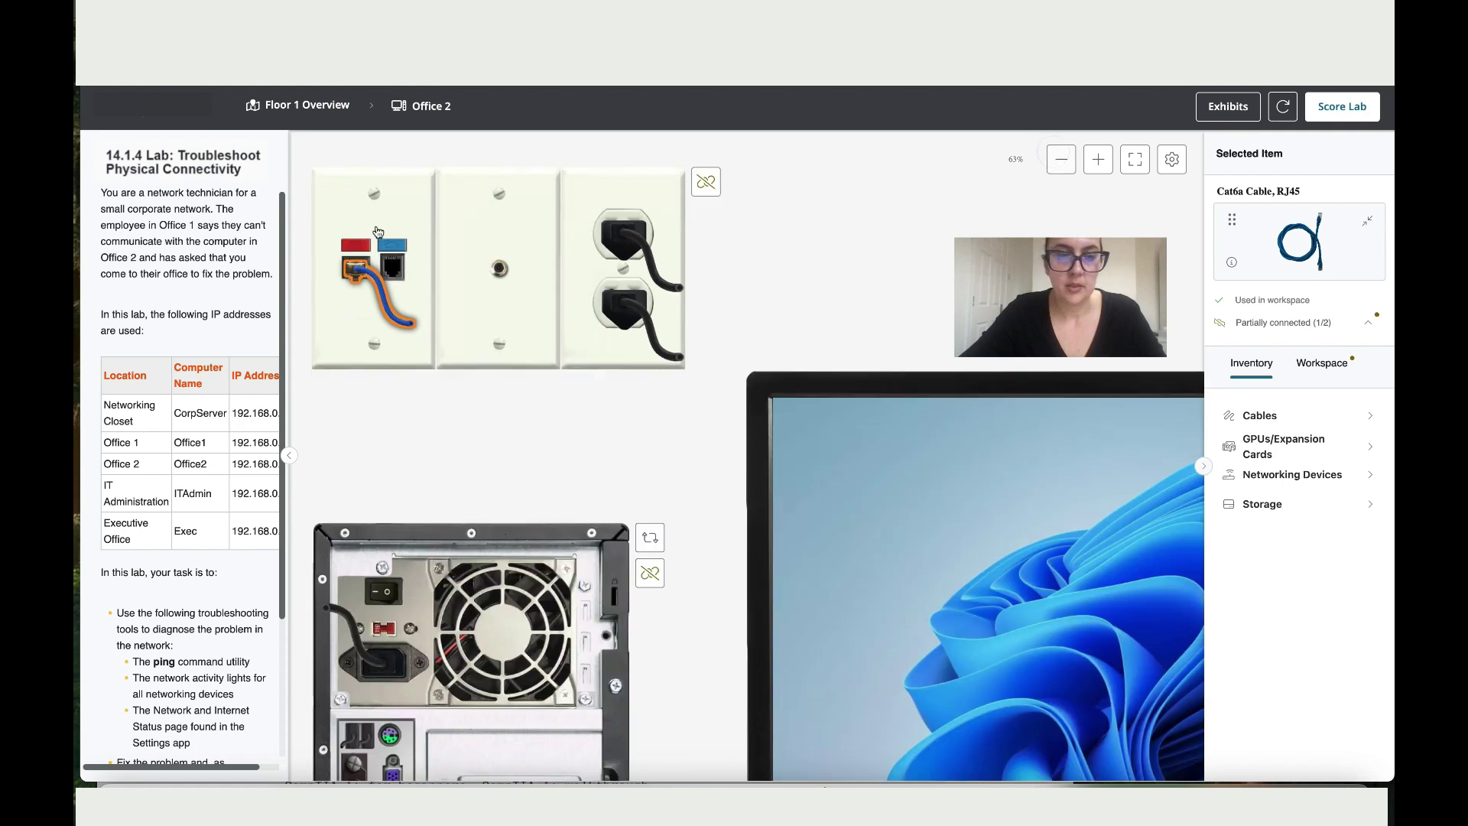
left_click_drag(357, 274, 688, 461)
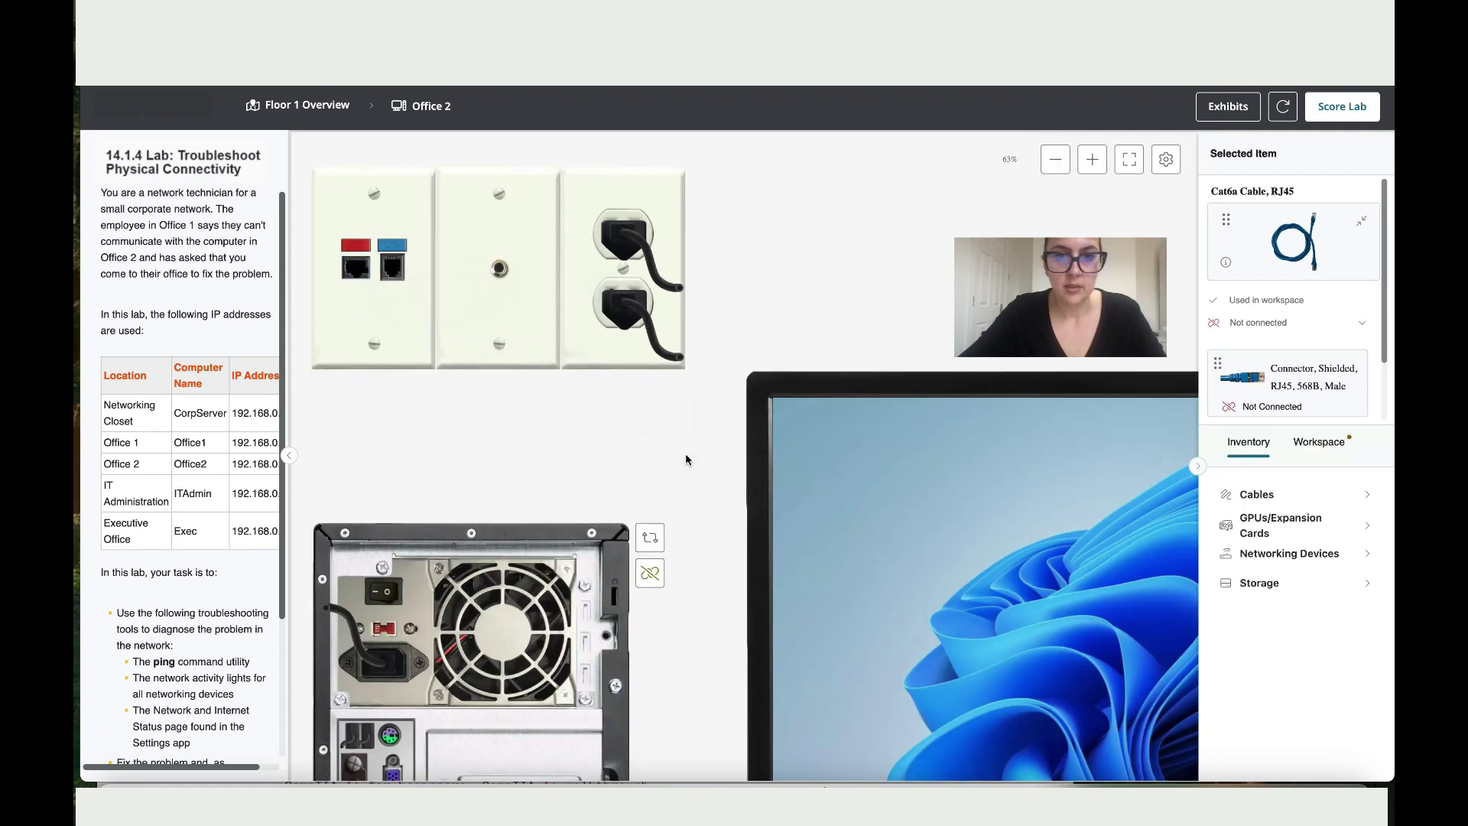
scroll(685, 452, "down", 2)
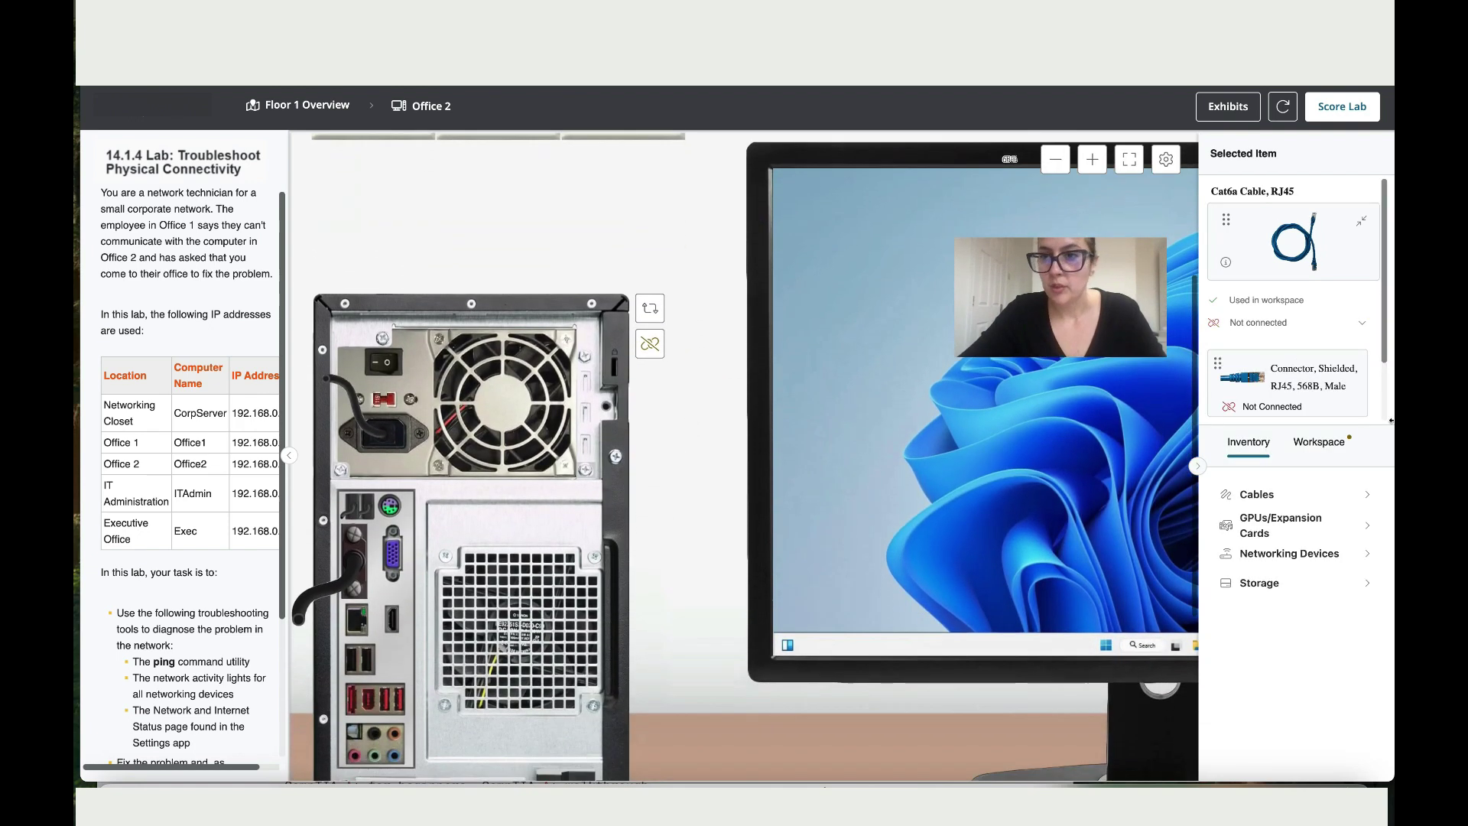
Step: Take a Cat5e Cable, RJ45 from the Cables inventory and plug it into the tower's network port
left_click(1367, 495)
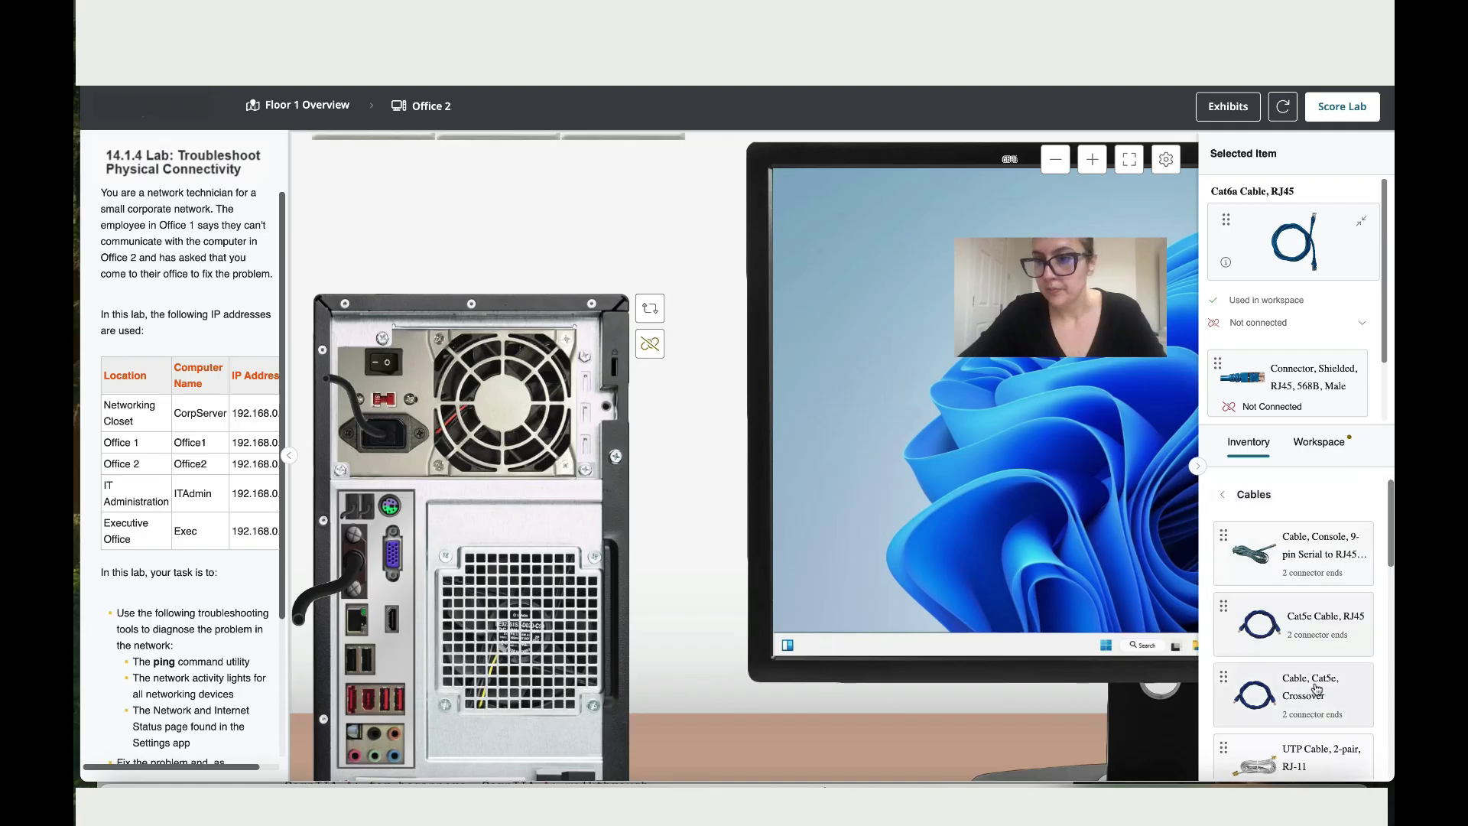
left_click(1324, 623)
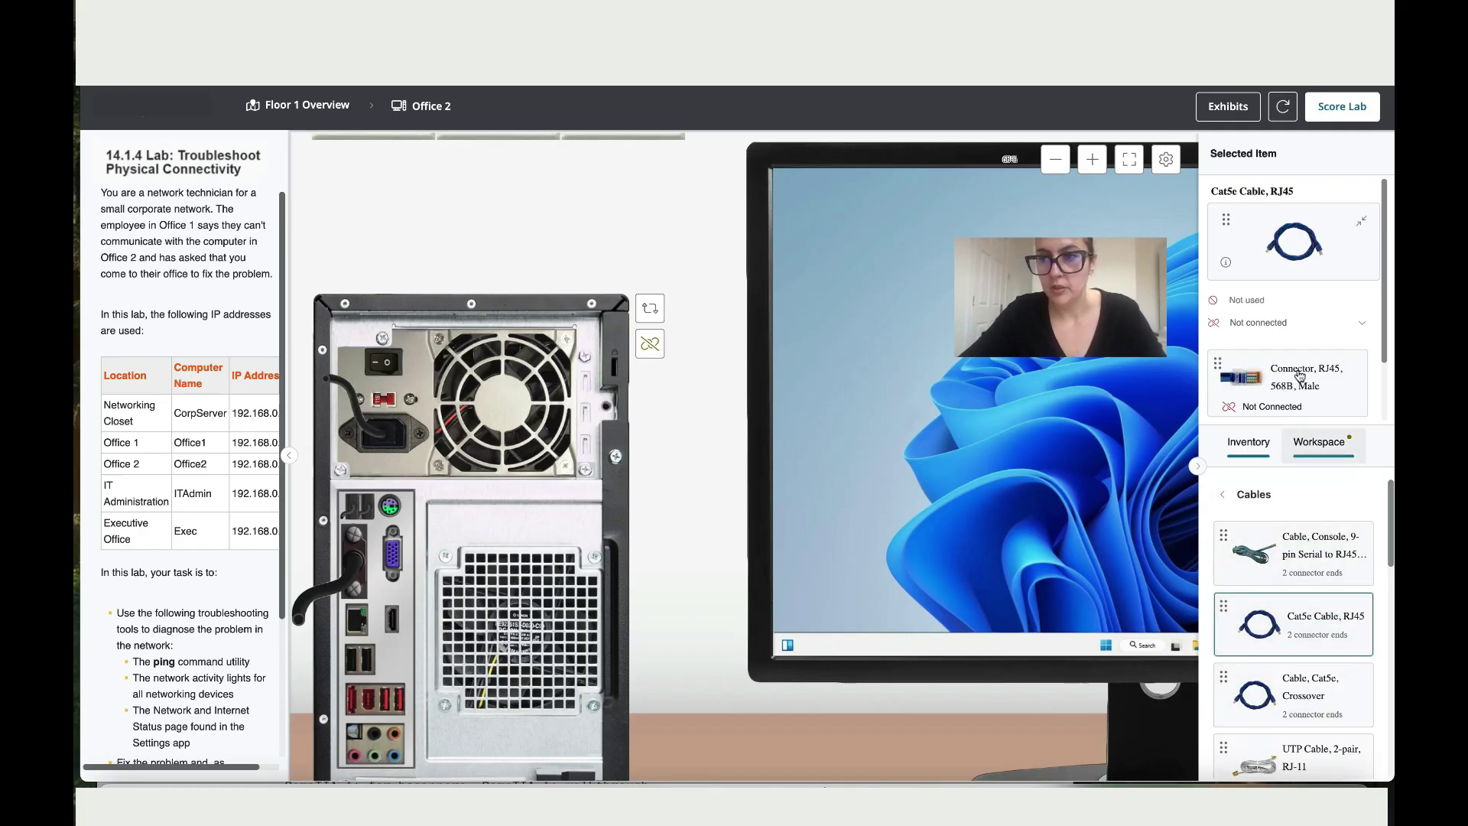
mouse_move(1298, 374)
left_mouse_down()
mouse_move(298, 600)
mouse_move(353, 626)
left_mouse_up()
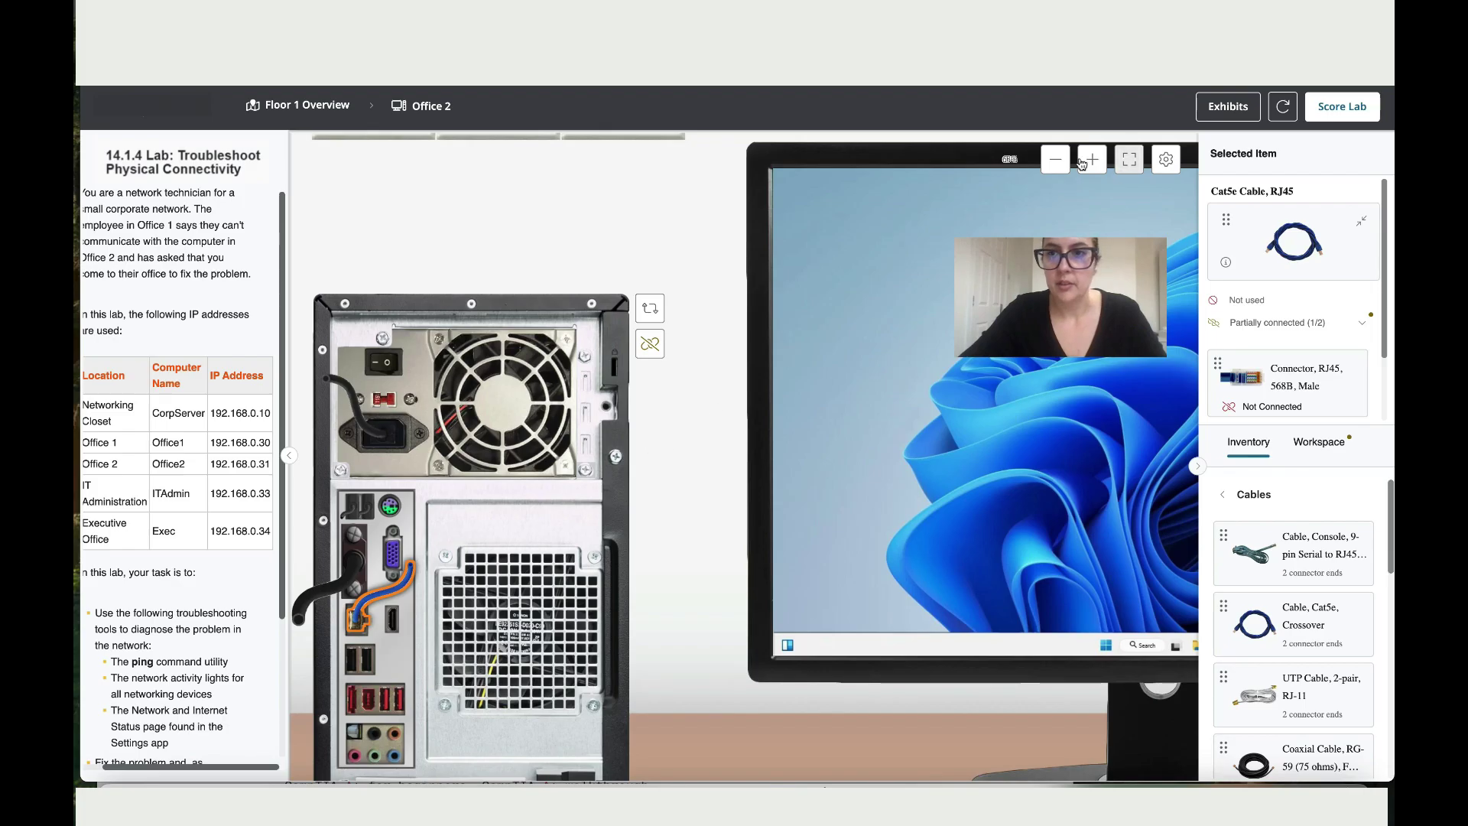
Step: Plug the Cat5e cable's other end into the wall jack and check both connections
left_click(1055, 159)
left_click(1055, 159)
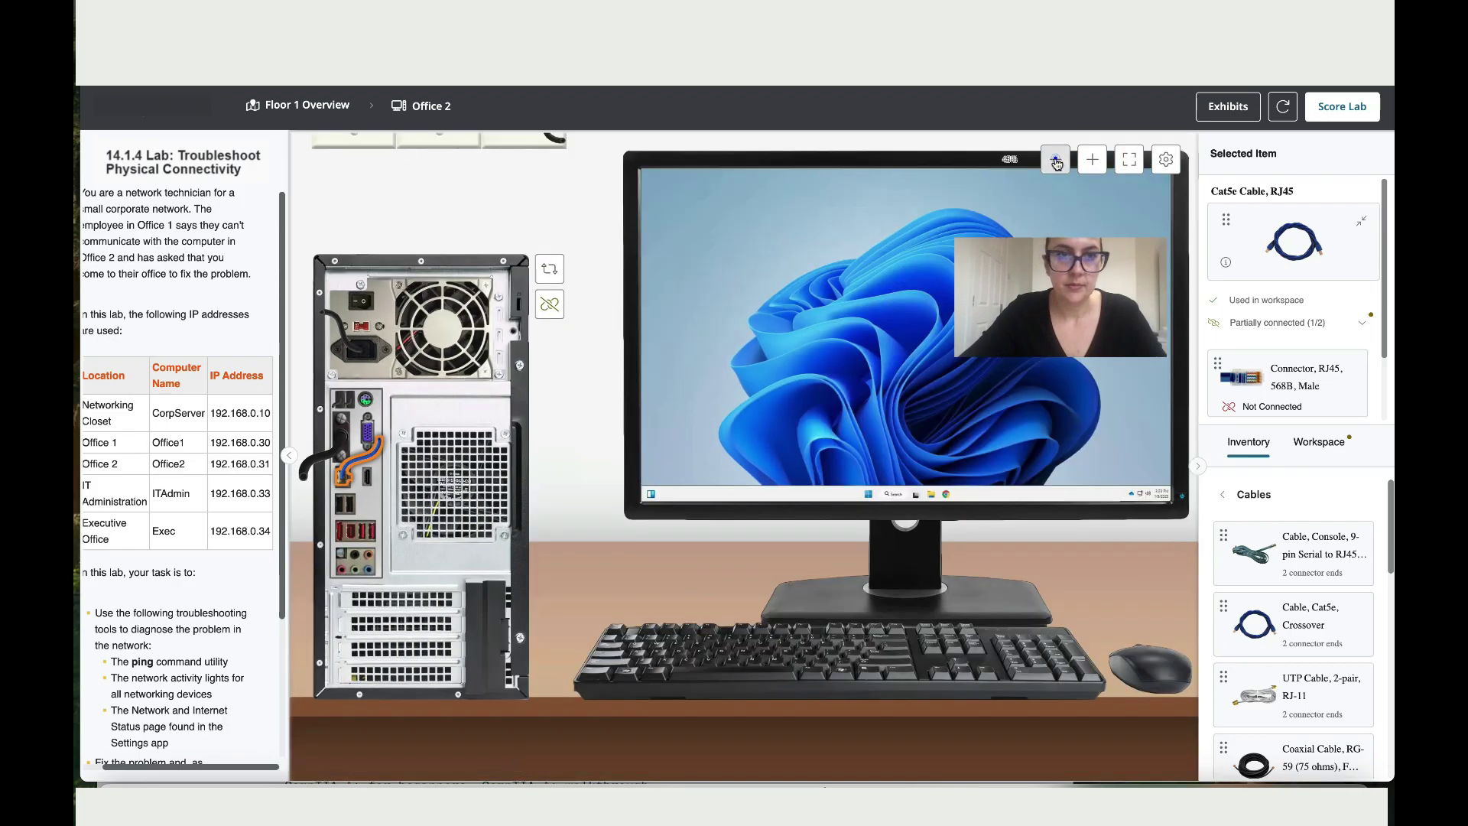
left_click(1055, 159)
left_click_drag(1239, 376, 353, 237)
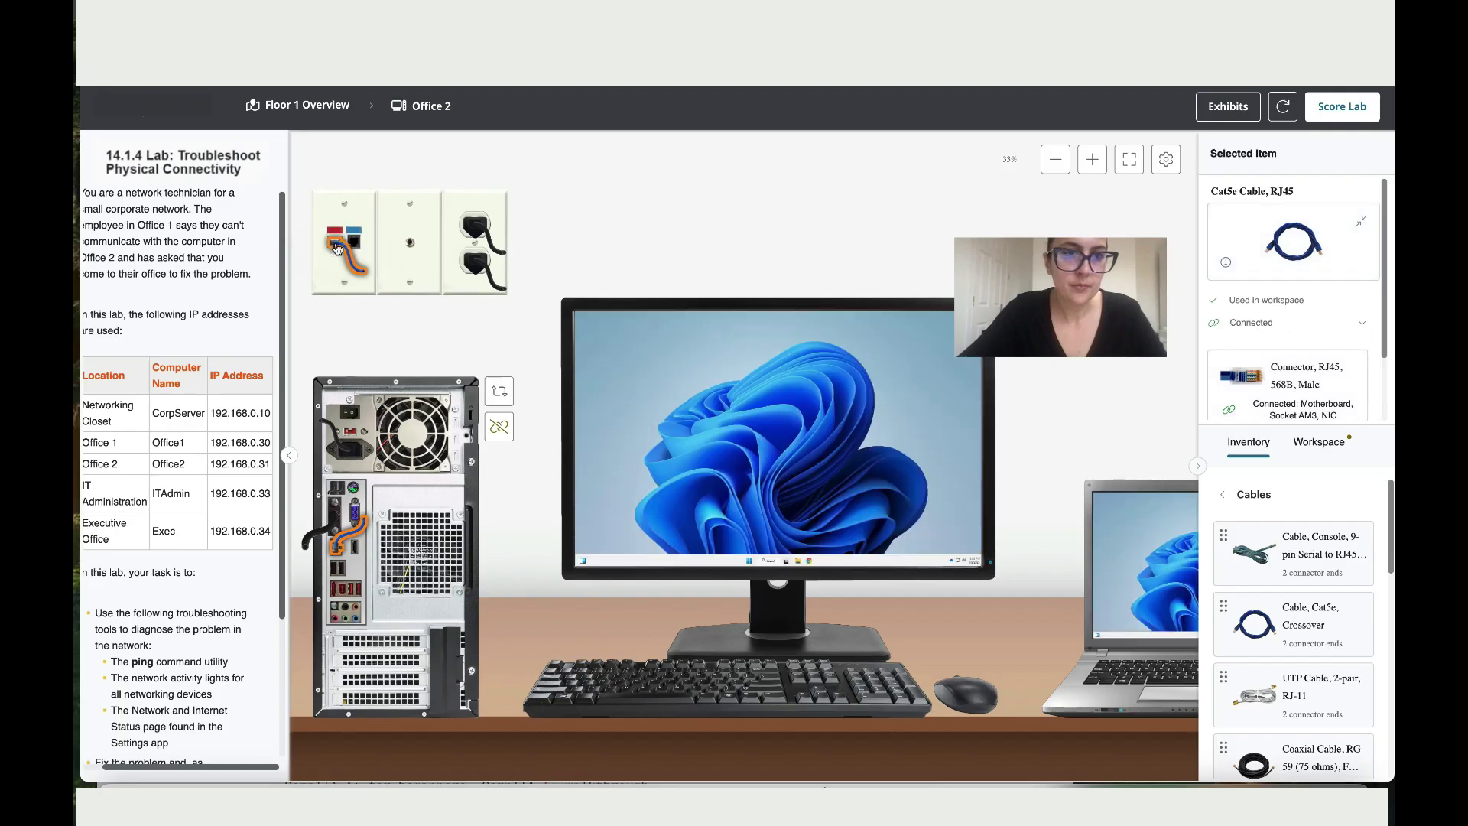
left_click(1089, 160)
left_click(1089, 160)
left_click(1089, 160)
scroll(665, 448, "down", 4)
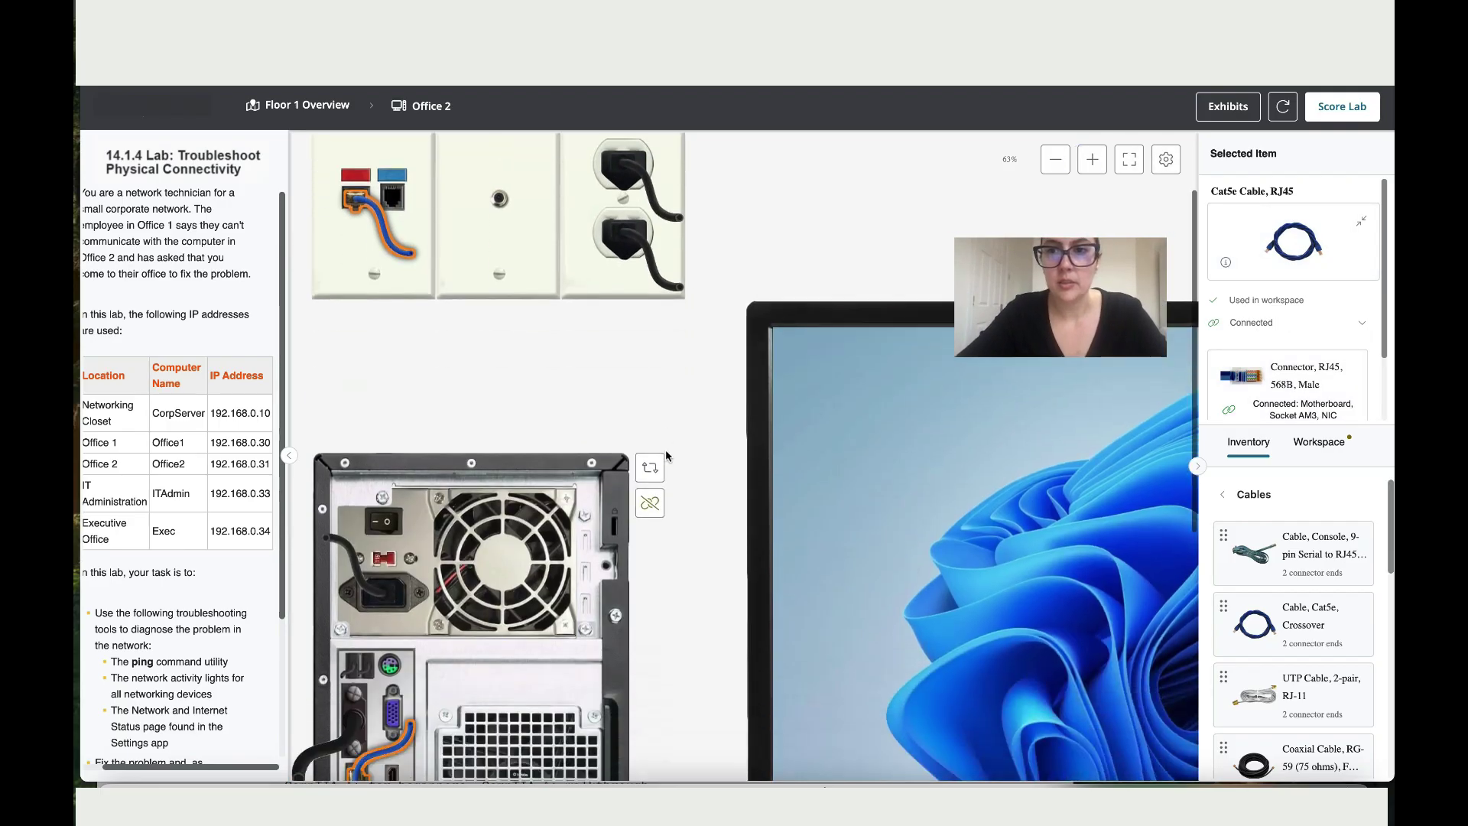
scroll(665, 452, "down", 2)
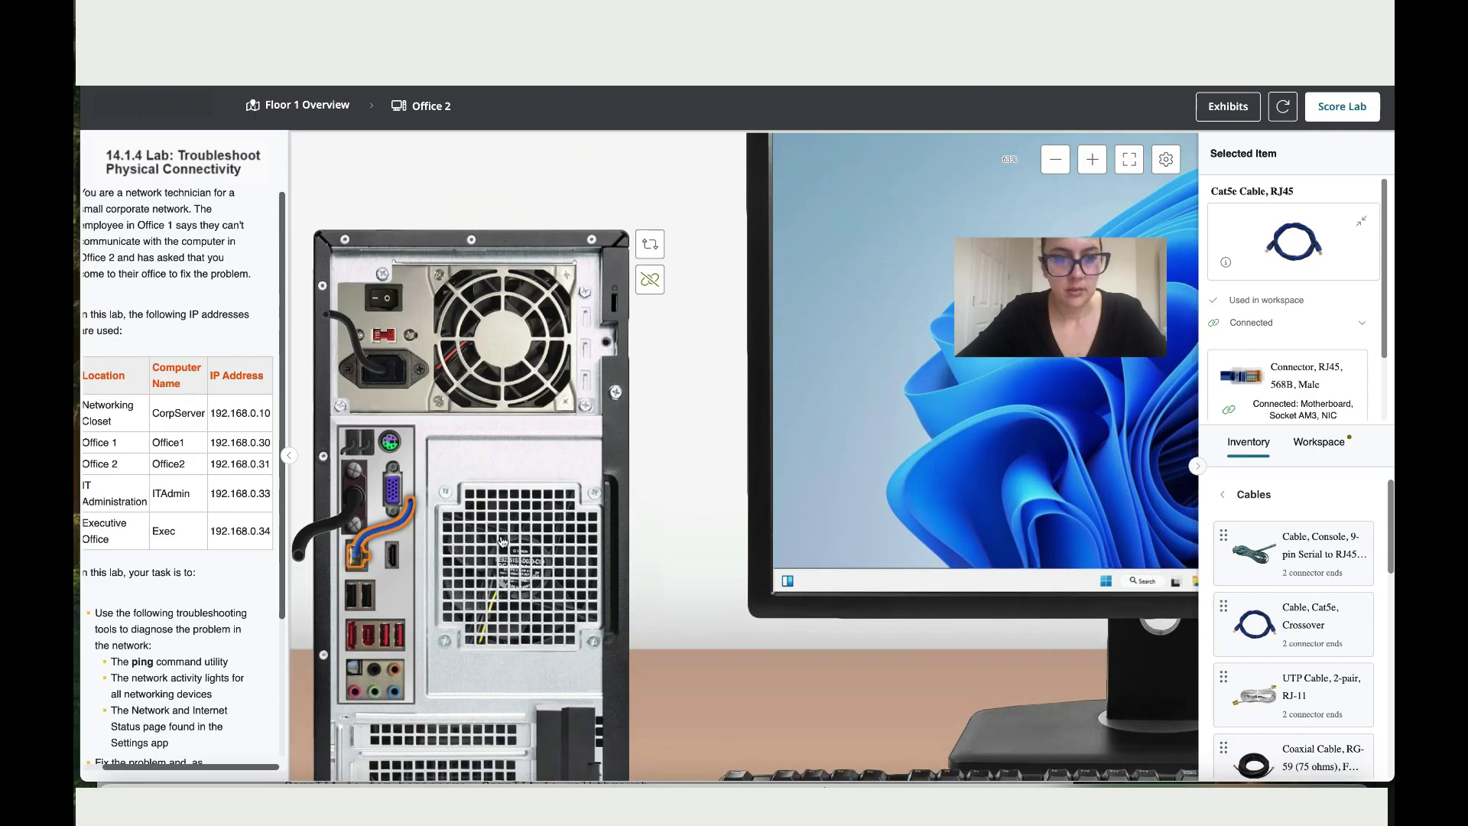
Step: Check the motherboard NIC connection, then go back to the Floor 1 overview map
left_click(398, 582)
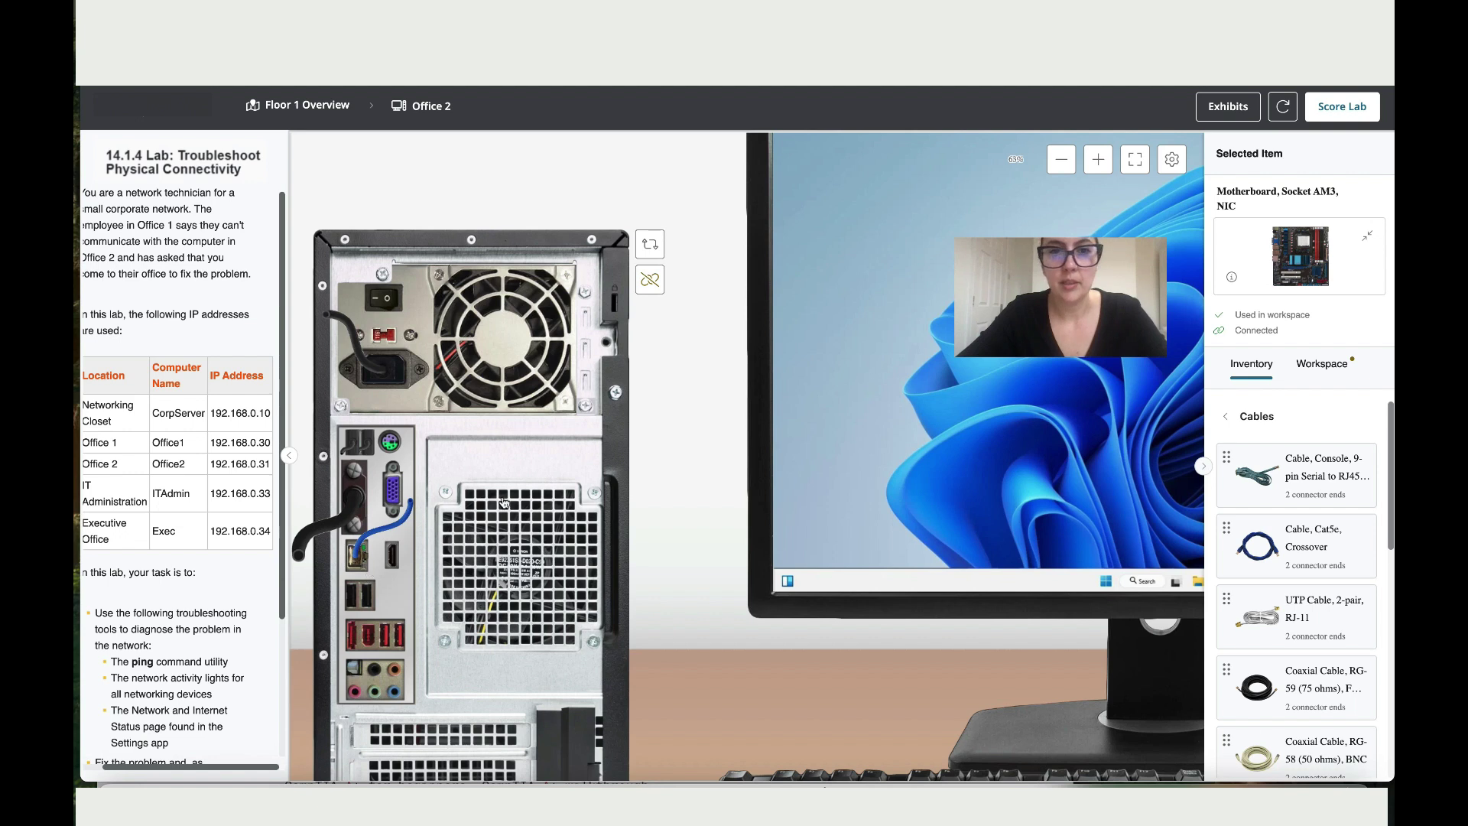
left_click(331, 108)
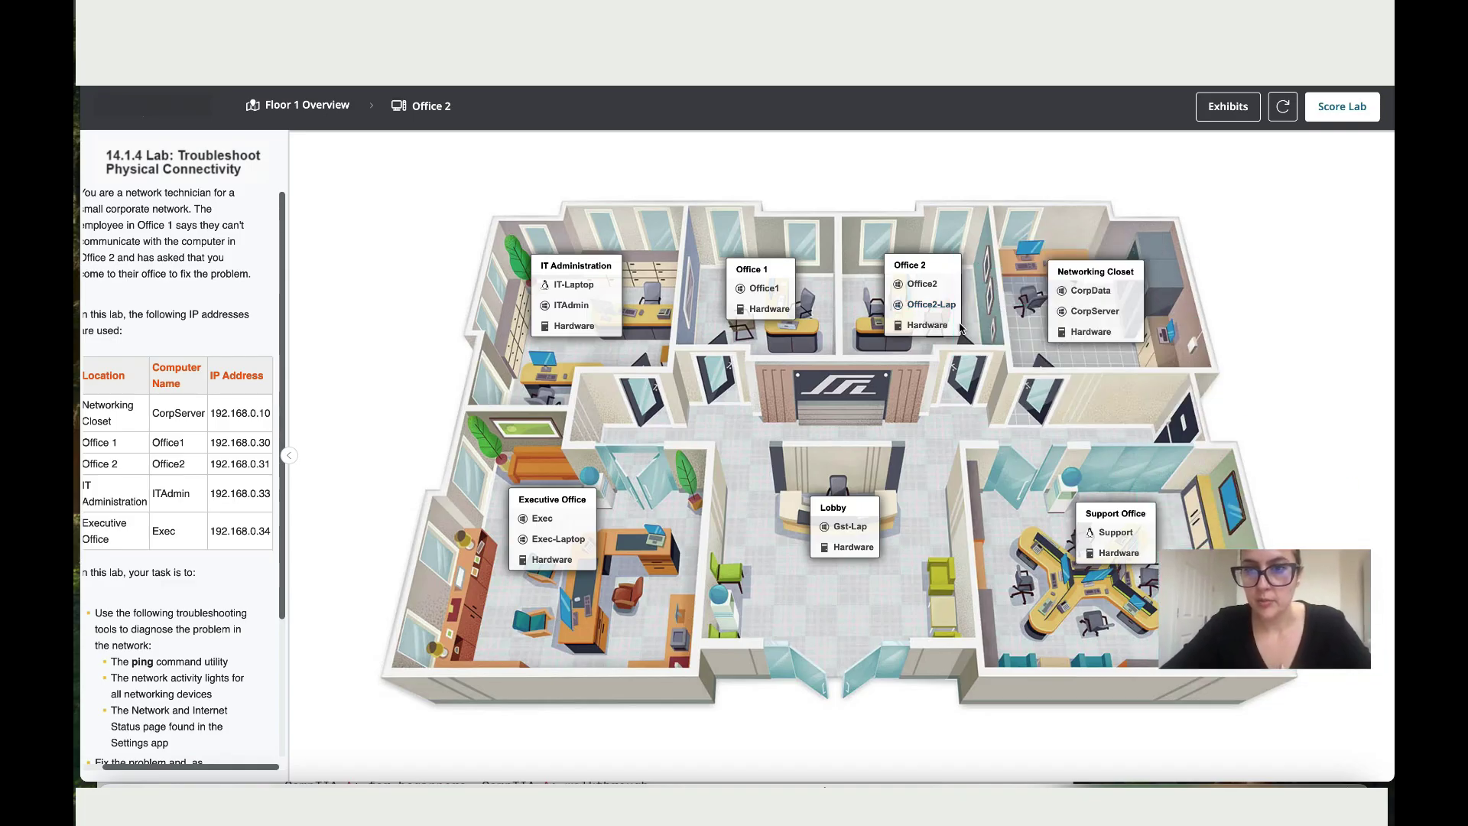
Step: In the Networking Closet rack, pull the broken Cat6a cable off the Off 2 patch port and switch port
left_click(1086, 337)
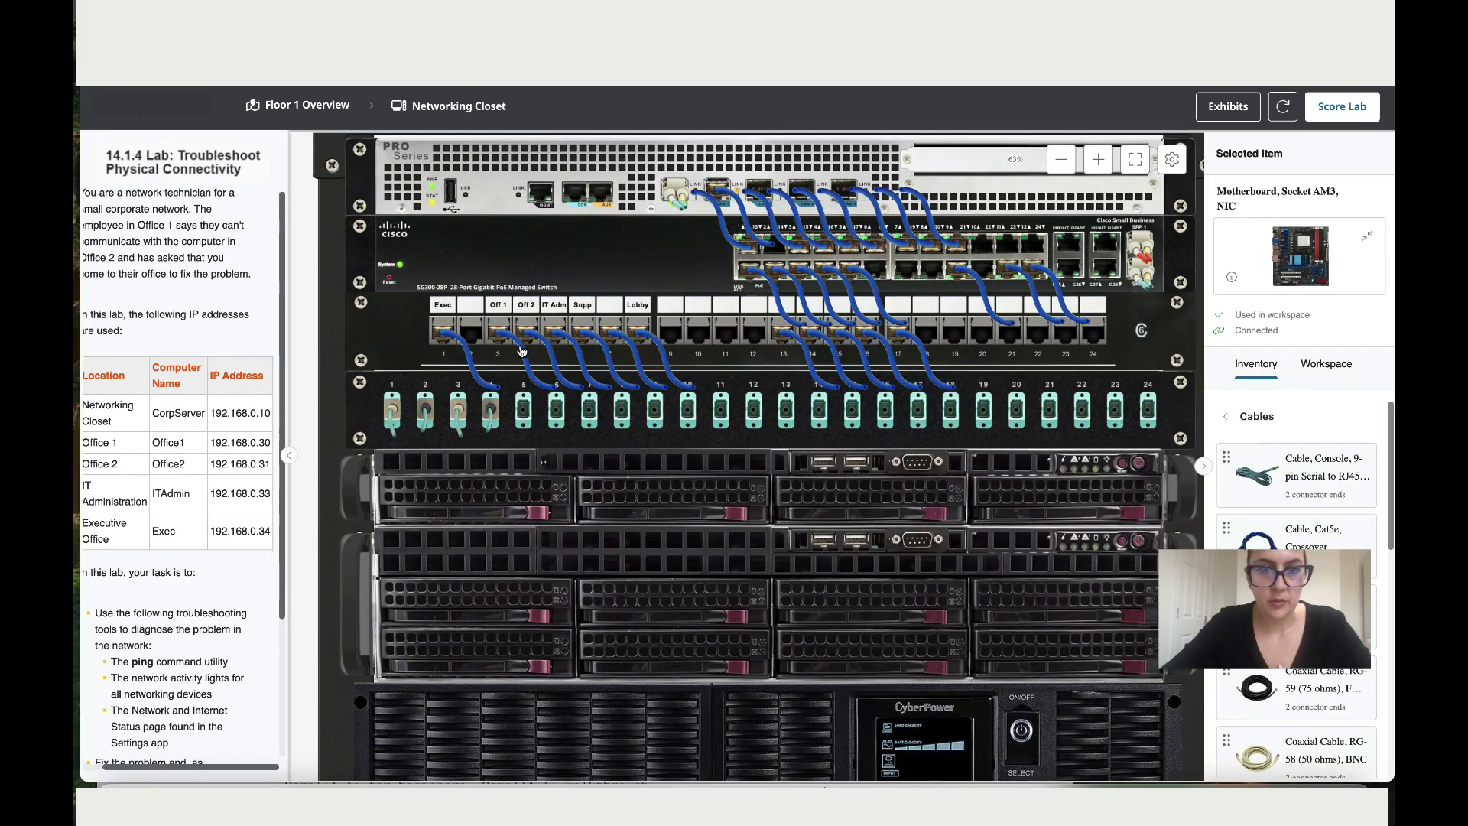
left_click(532, 339)
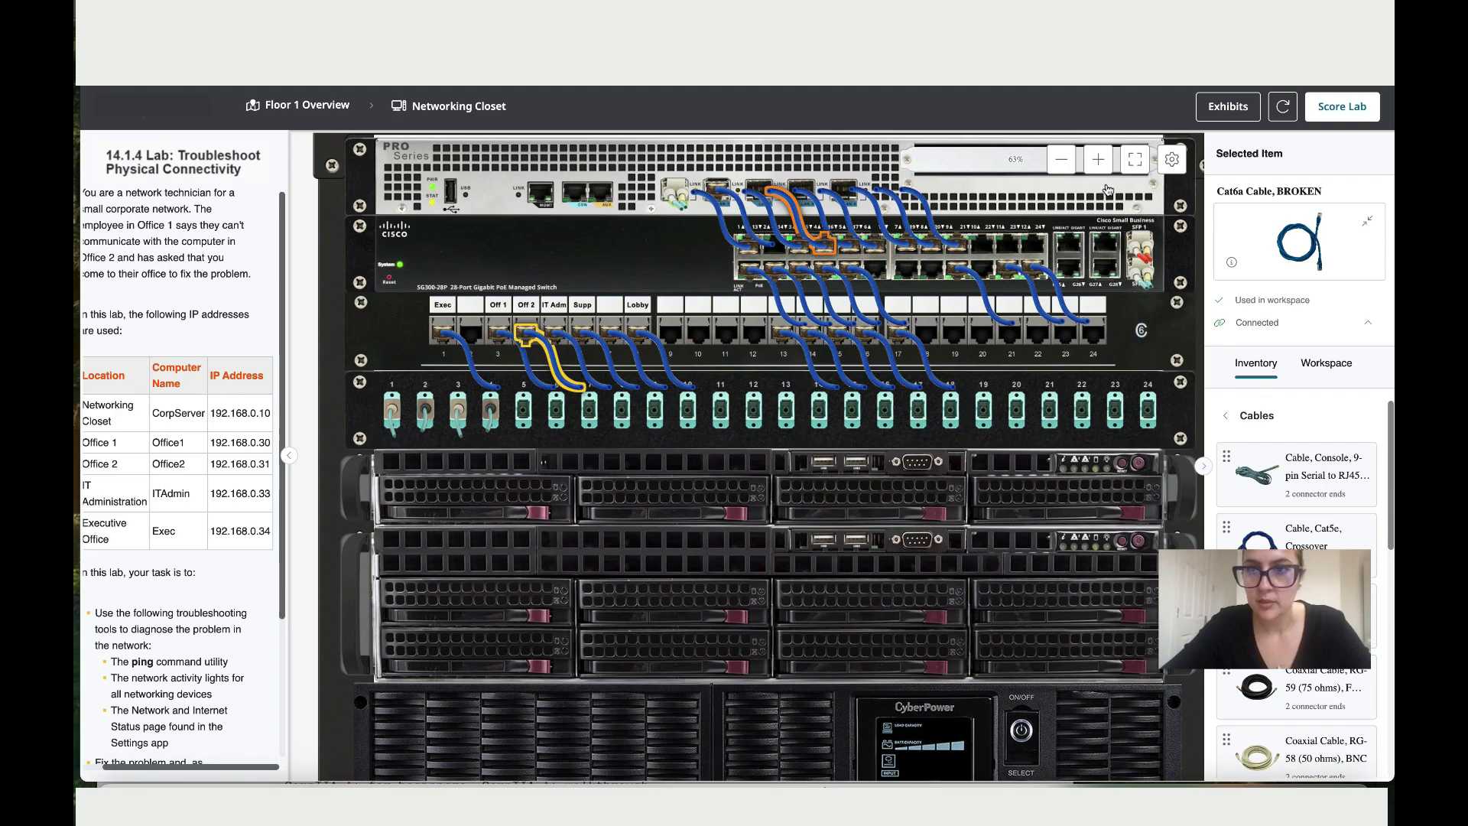
left_click(1099, 160)
left_click(1101, 161)
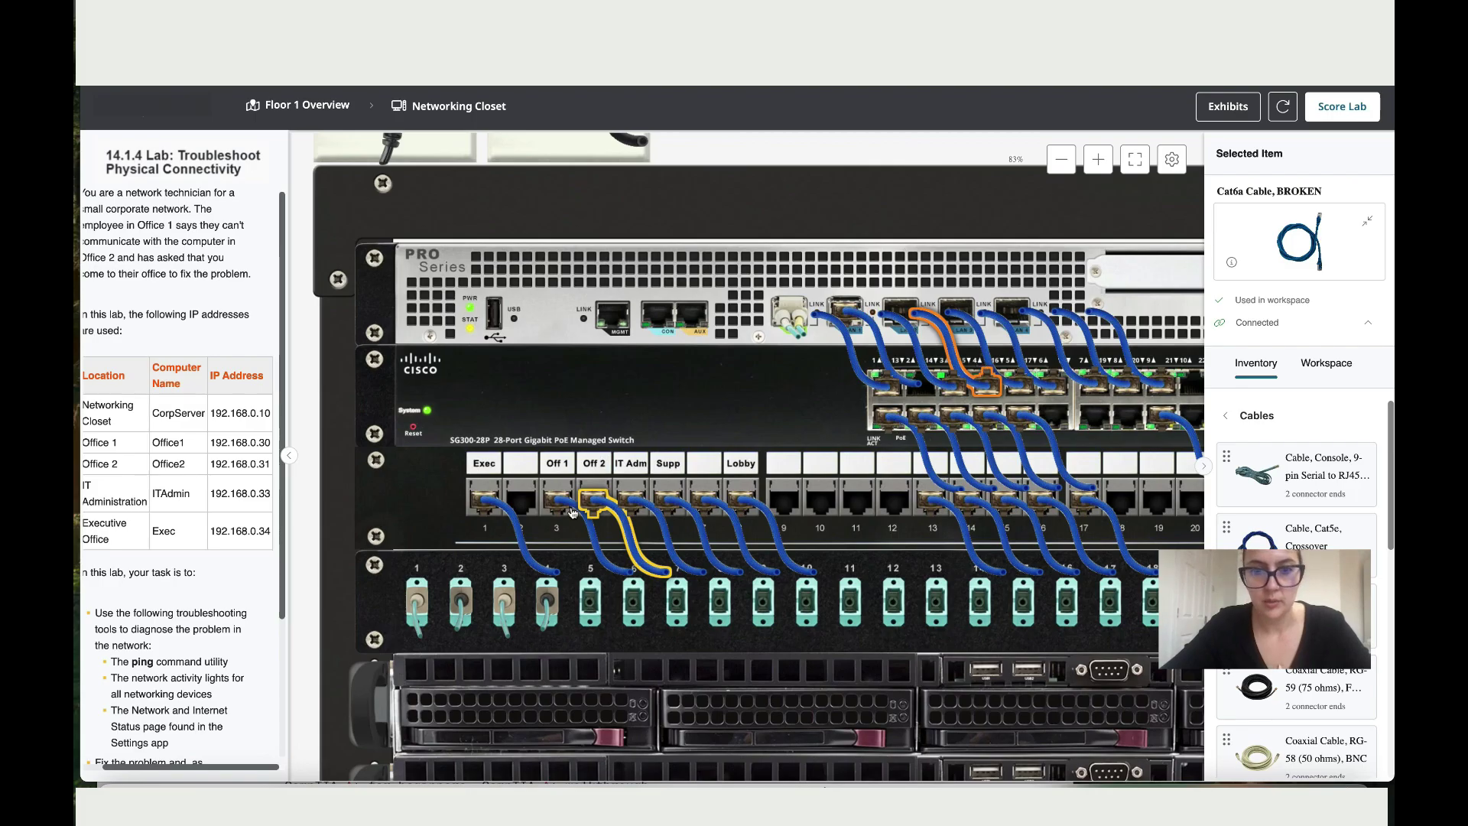
left_click_drag(588, 502, 928, 474)
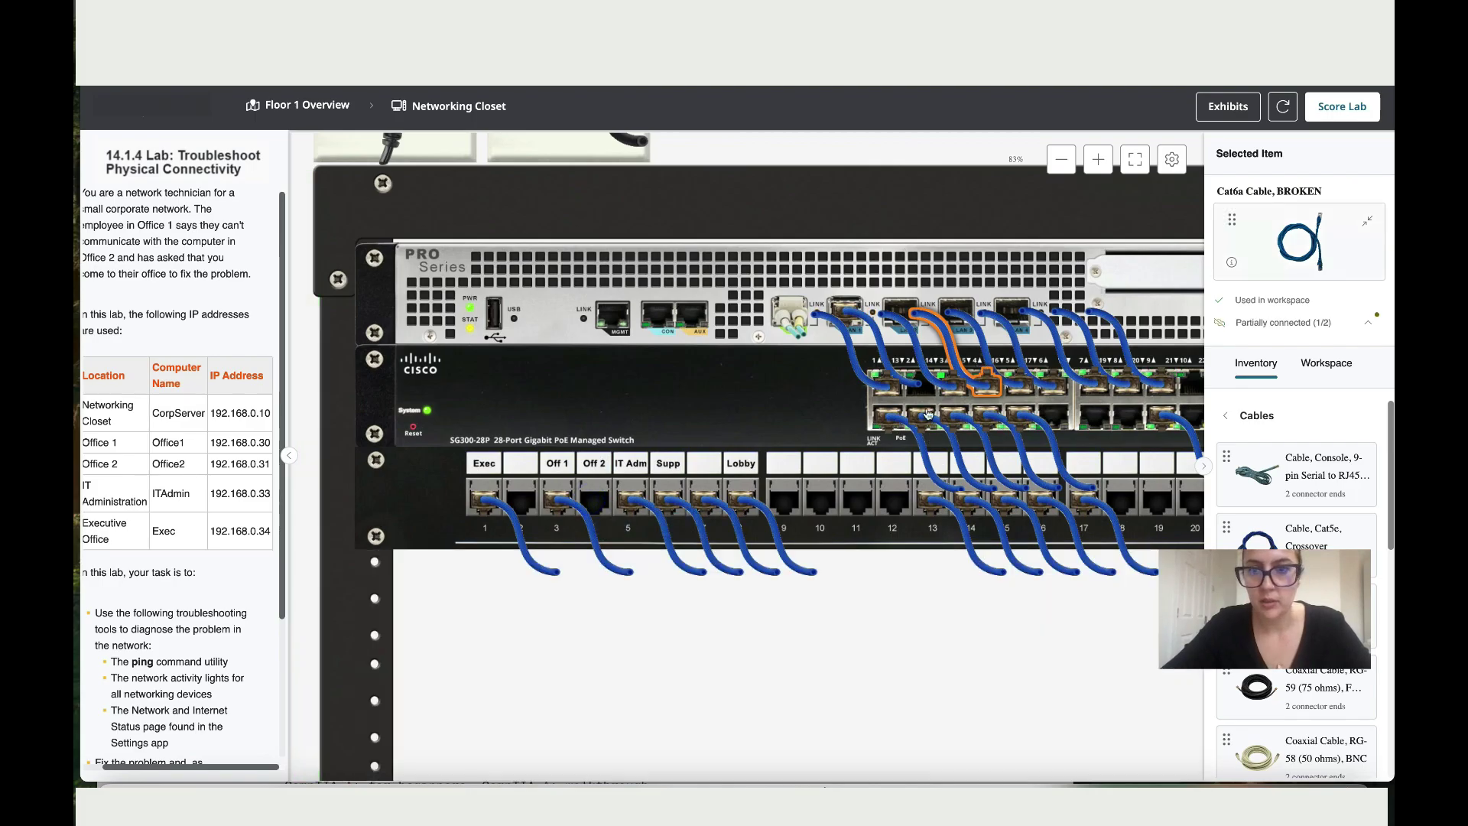
left_click_drag(985, 391, 1300, 459)
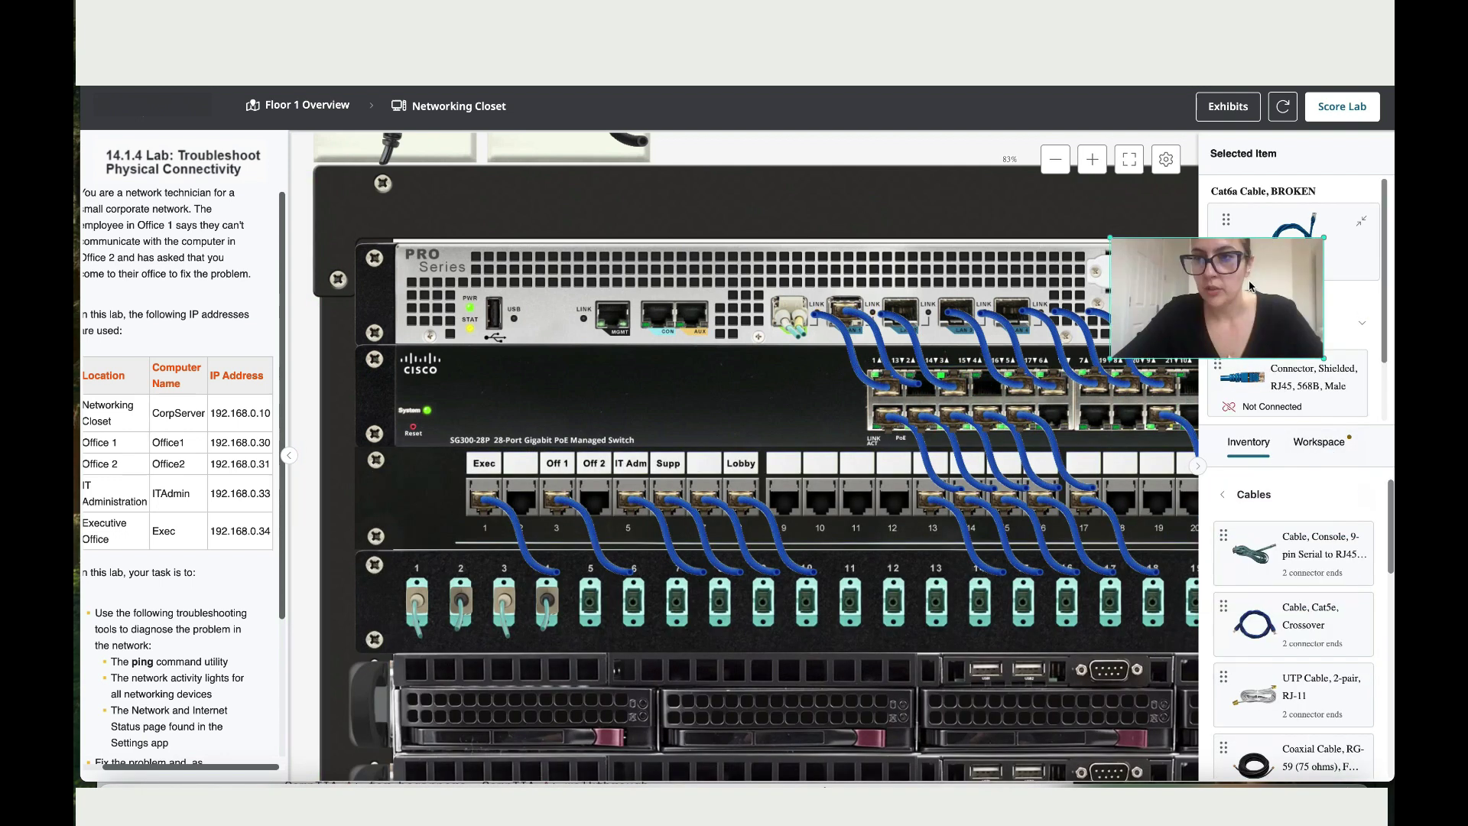
Step: Plug a new Cat5e Cable, RJ45 into the Off 2 patch panel port and the switch port
scroll(1298, 678, "down", 5)
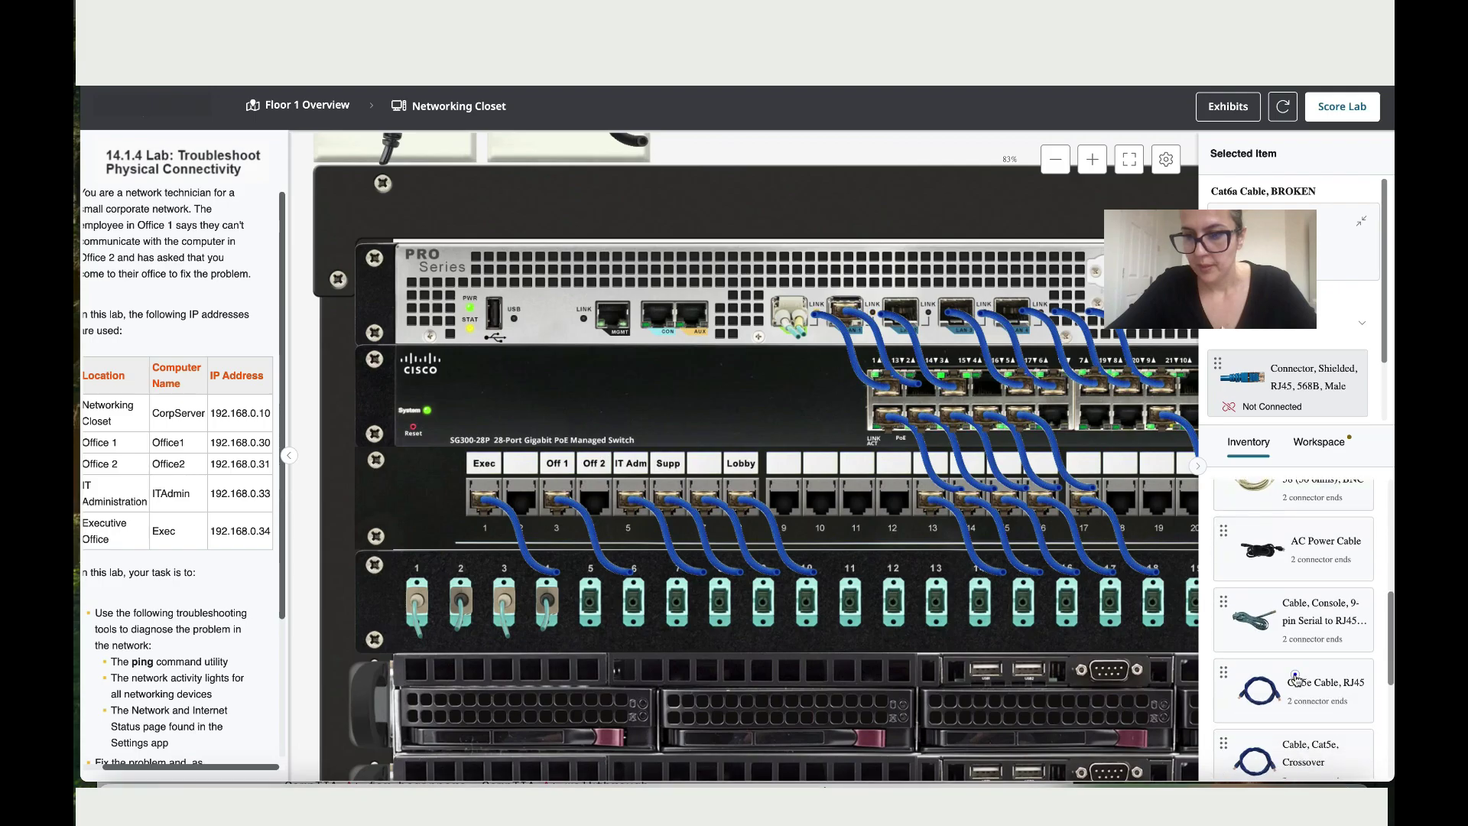
left_click(1296, 677)
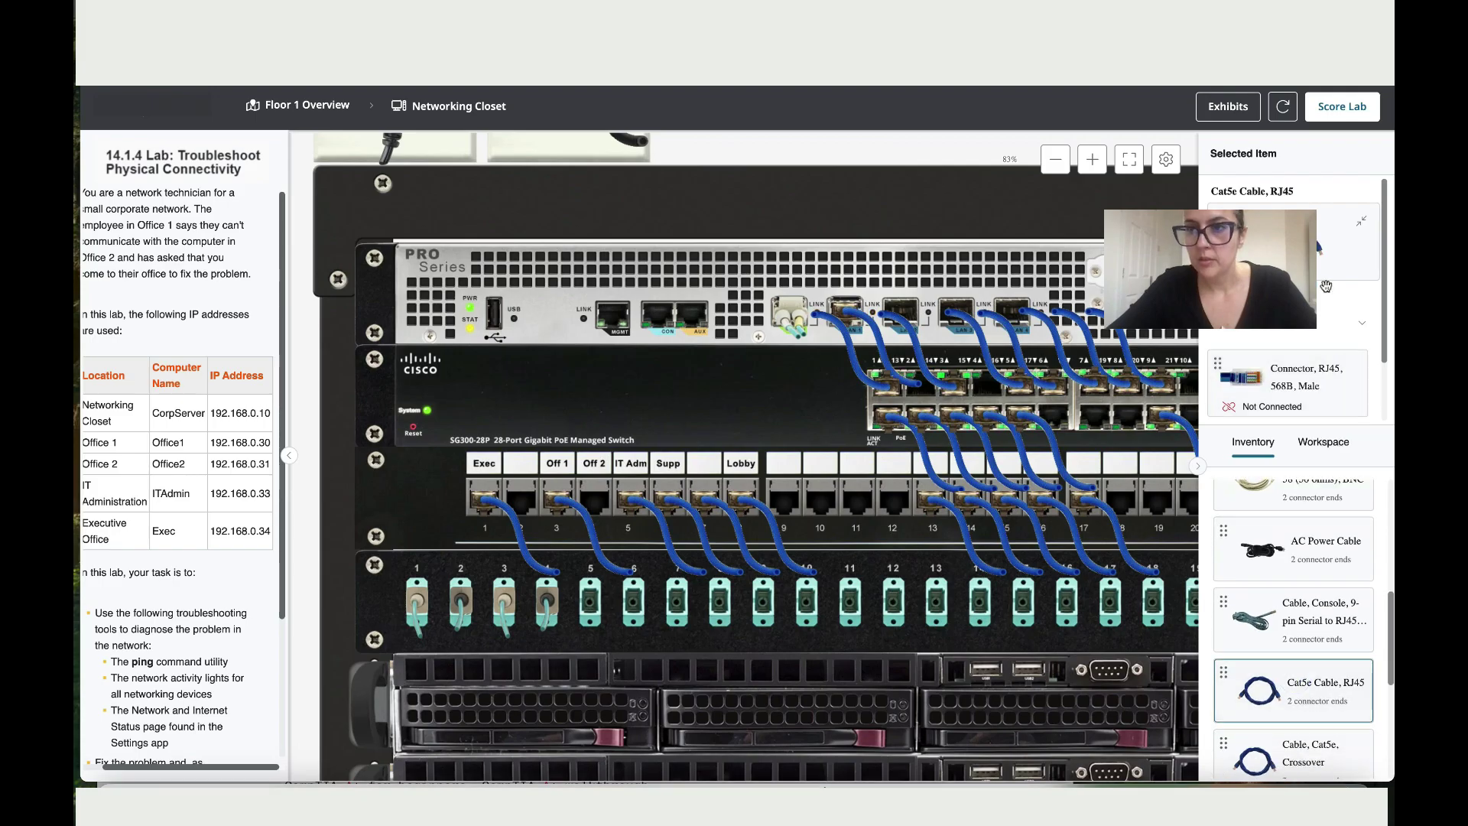
left_click_drag(1240, 378, 590, 516)
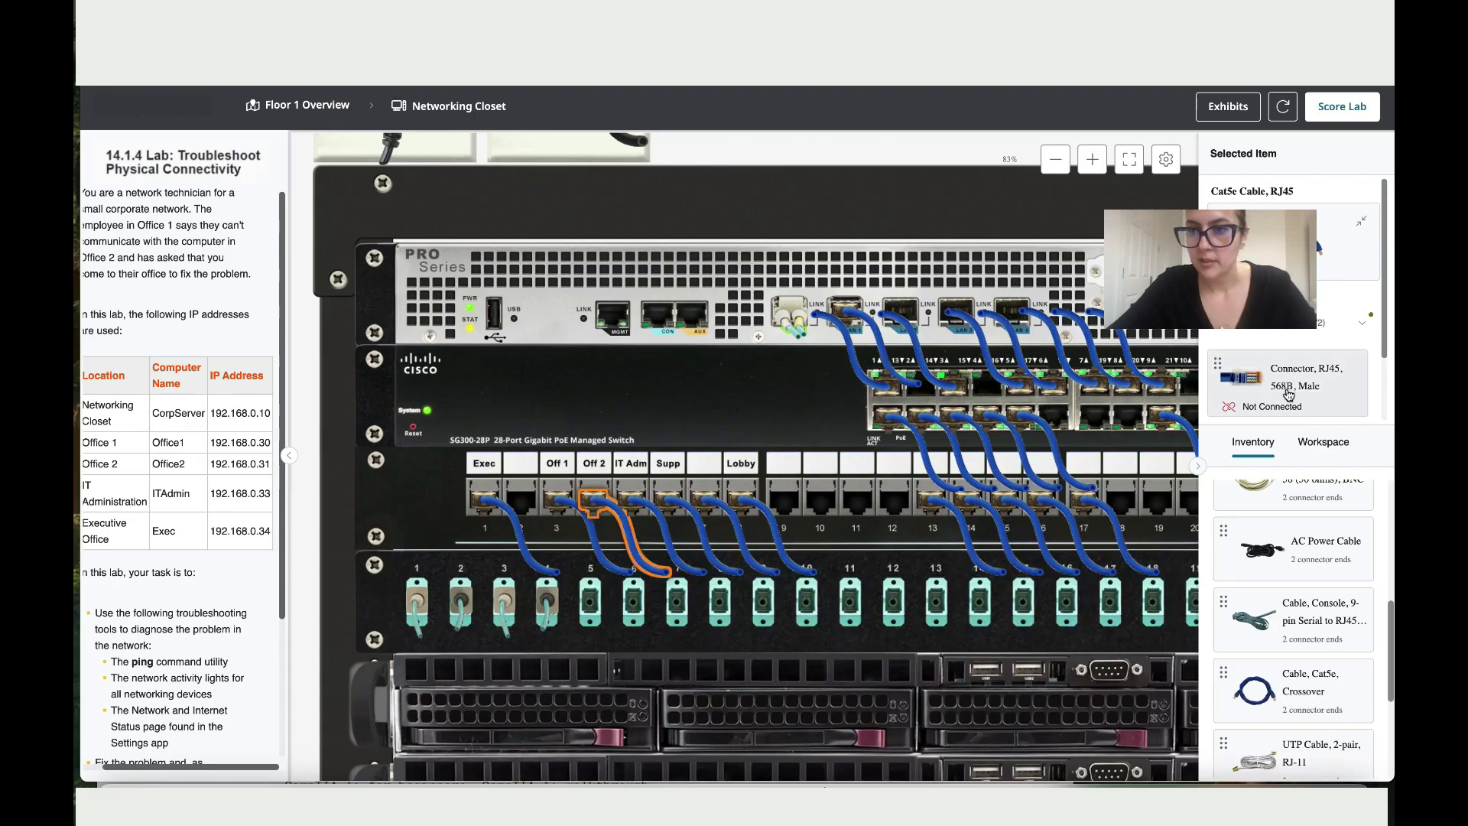
left_click_drag(1288, 393, 988, 395)
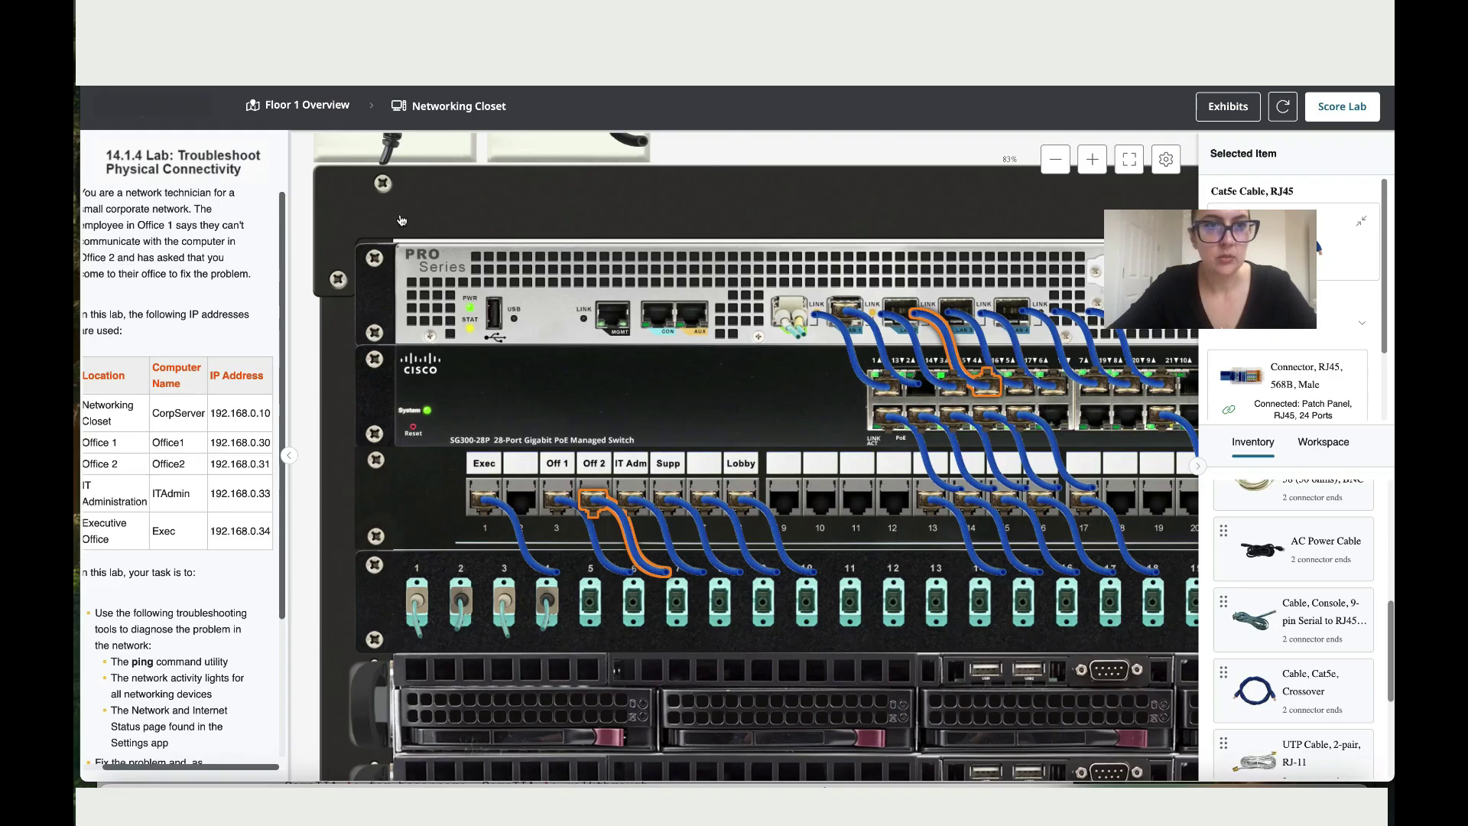
Step: Return to Office 2's computer and confirm its Network & internet page shows Ethernet Connected
left_click(339, 112)
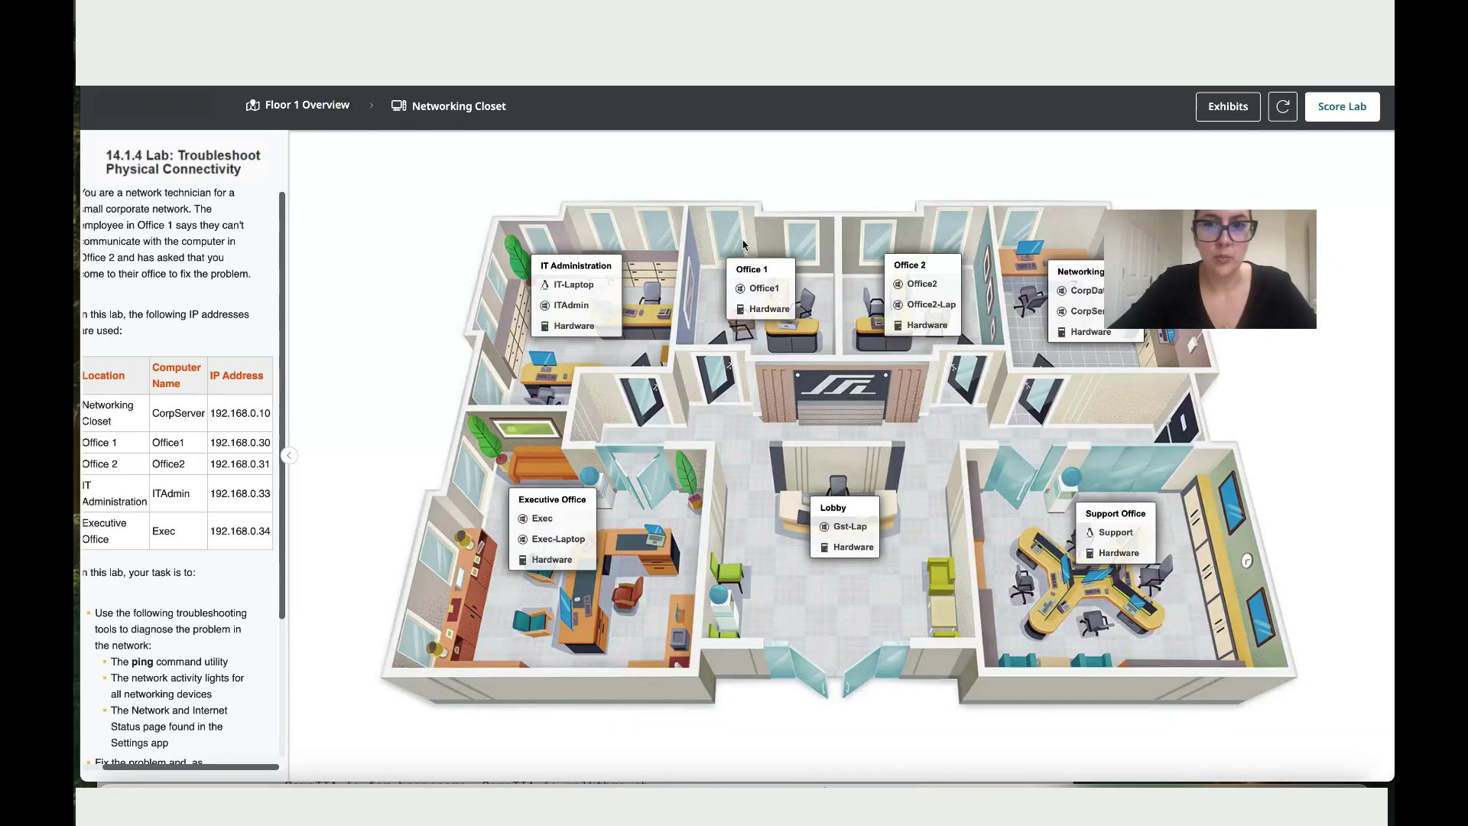
left_click(927, 326)
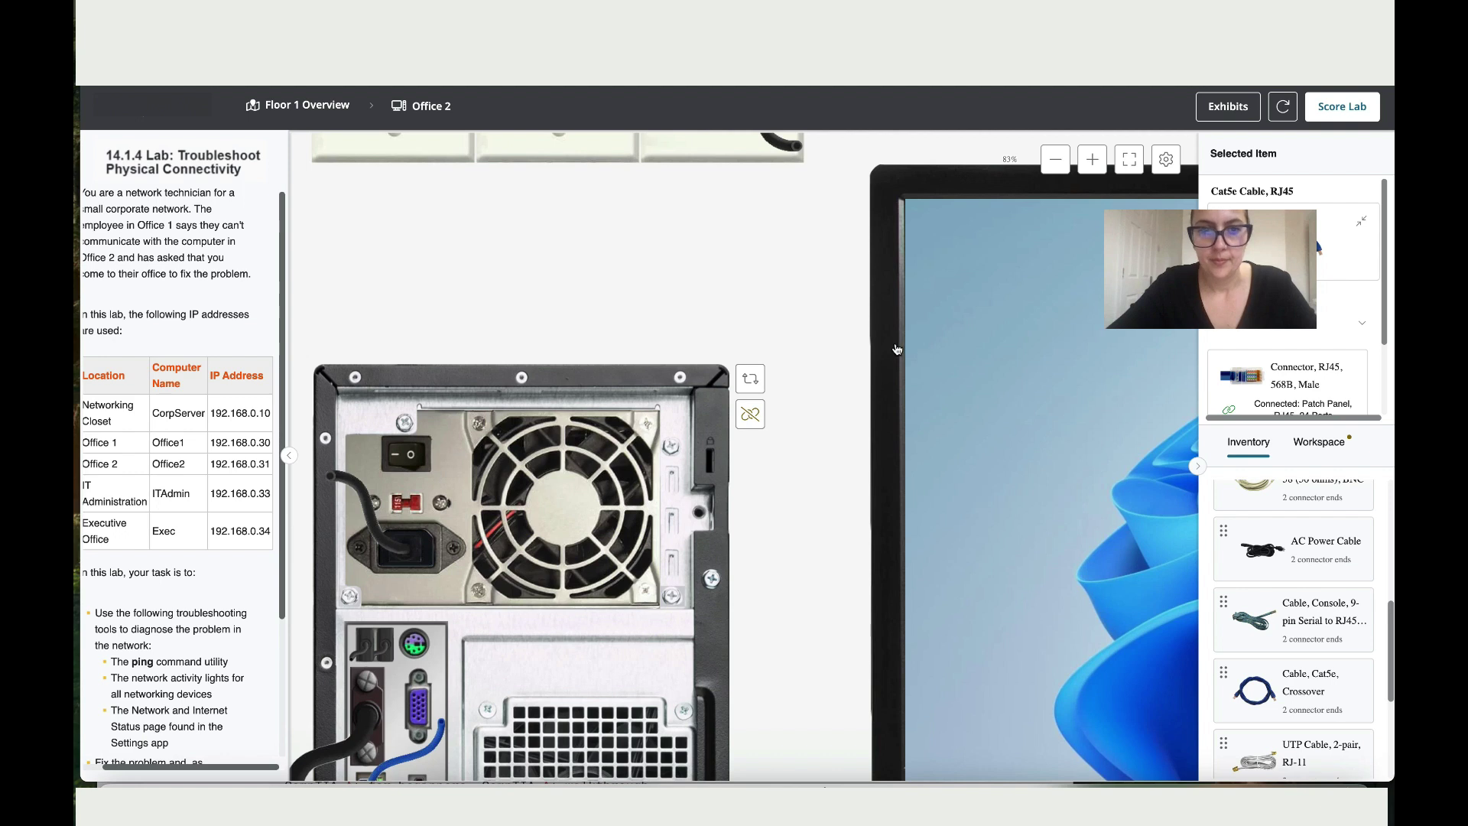
scroll(809, 314, "down", 3)
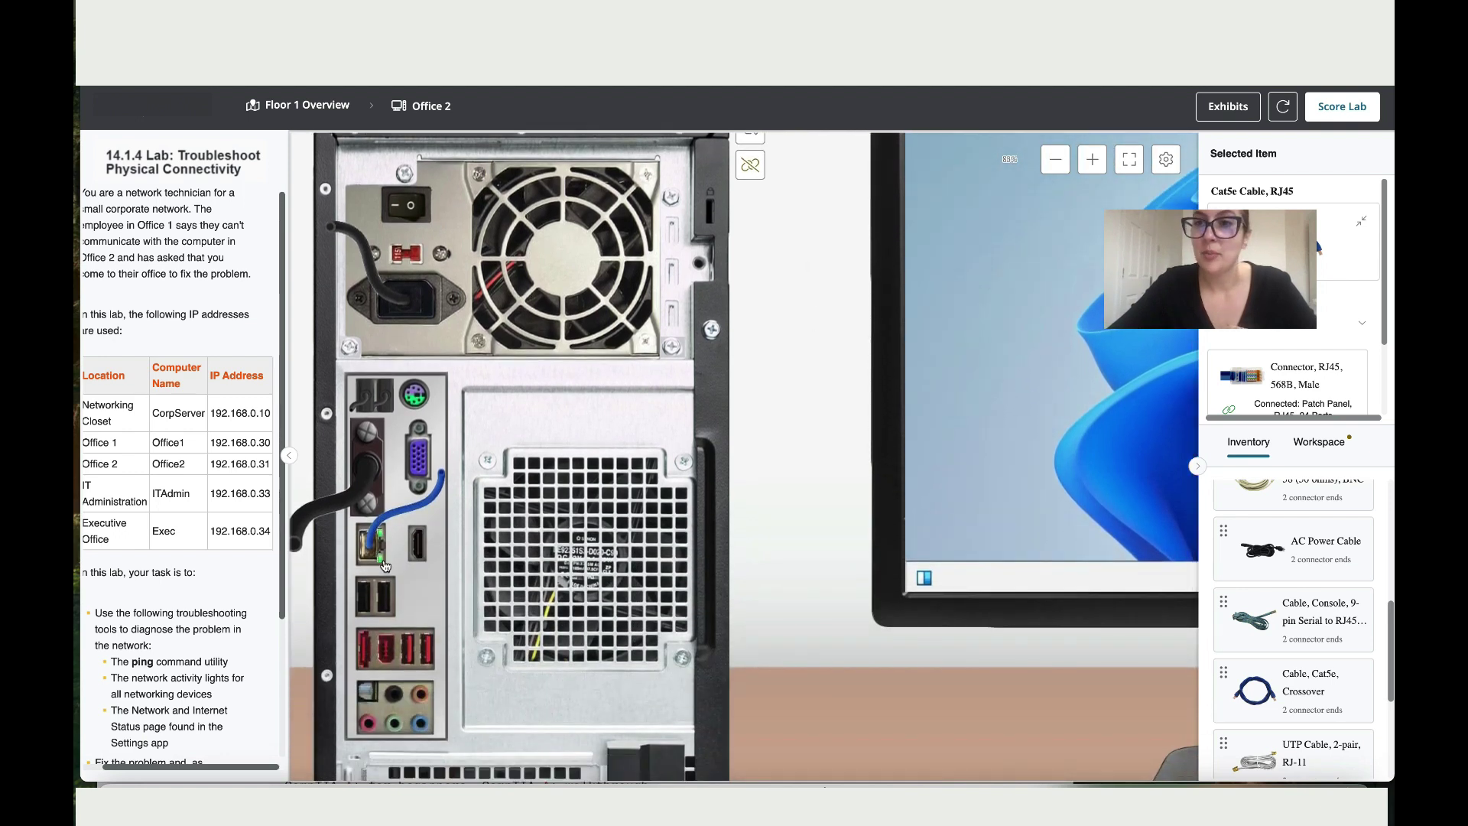
left_click(1064, 380)
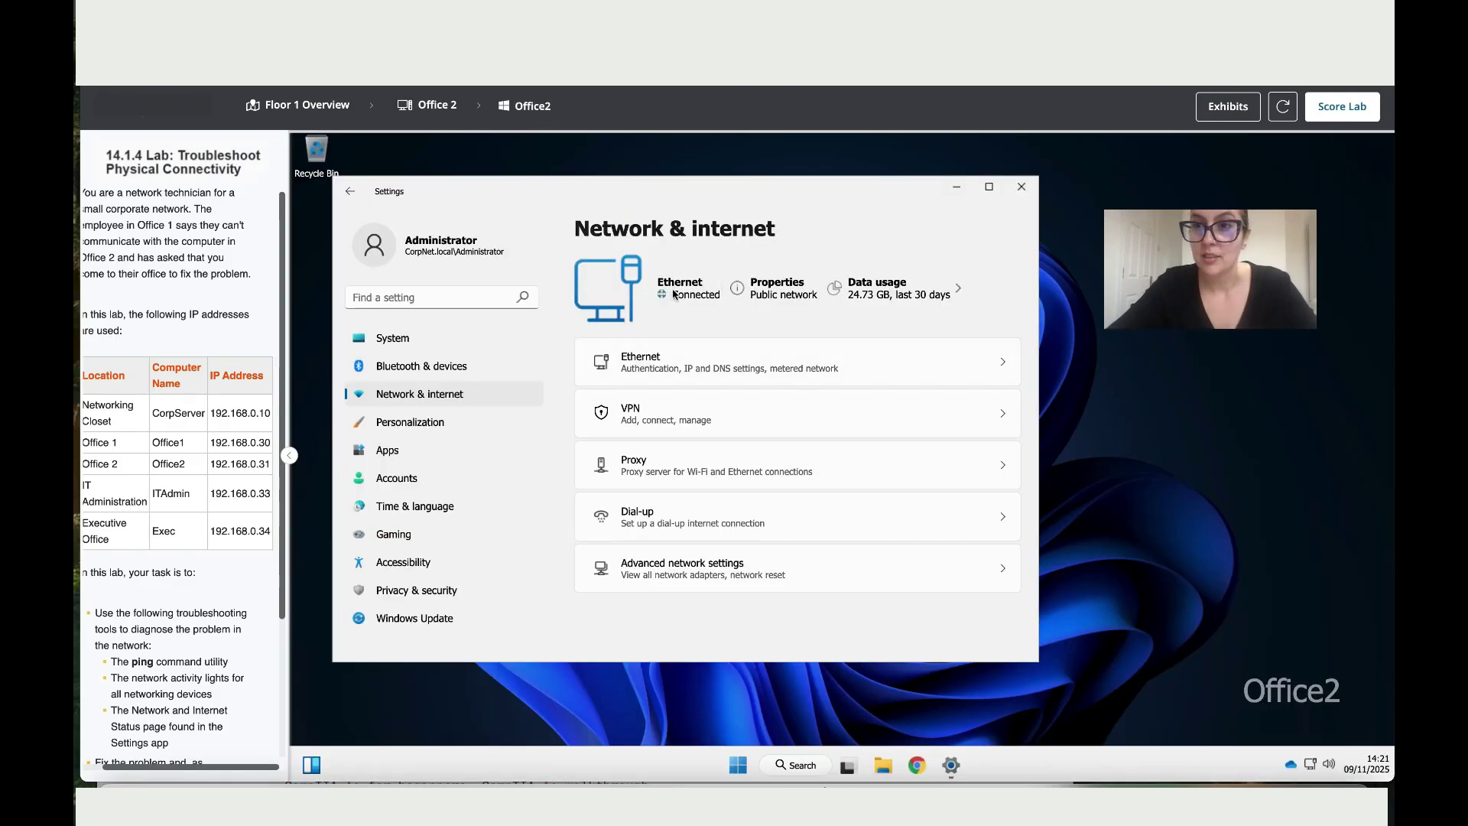
Step: Launch the Terminal (Windows PowerShell) app on Office2 by searching for 'termin'
scroll(188, 602, "down", 2)
scroll(187, 602, "down", 1)
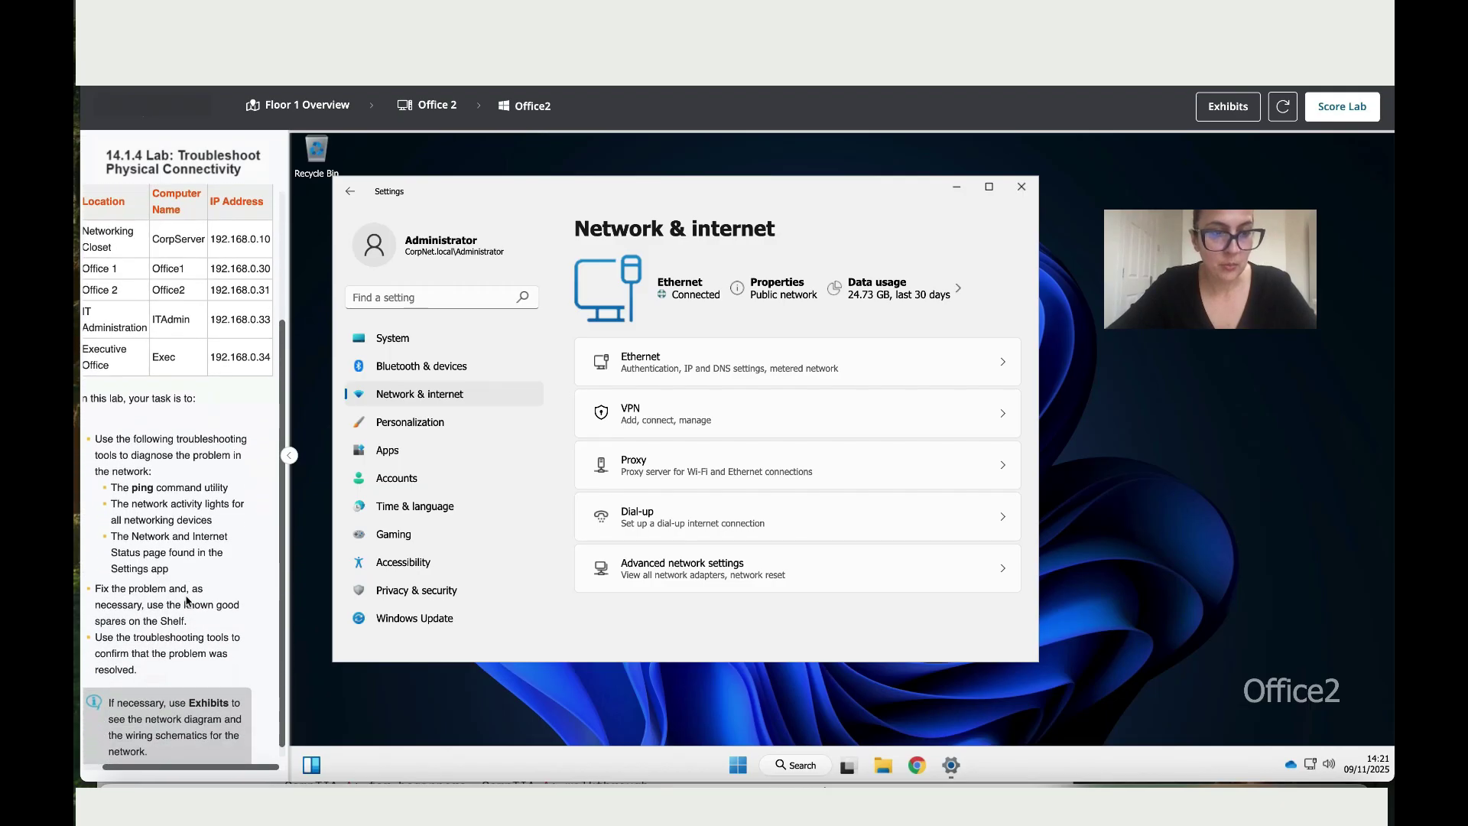
left_click(799, 765)
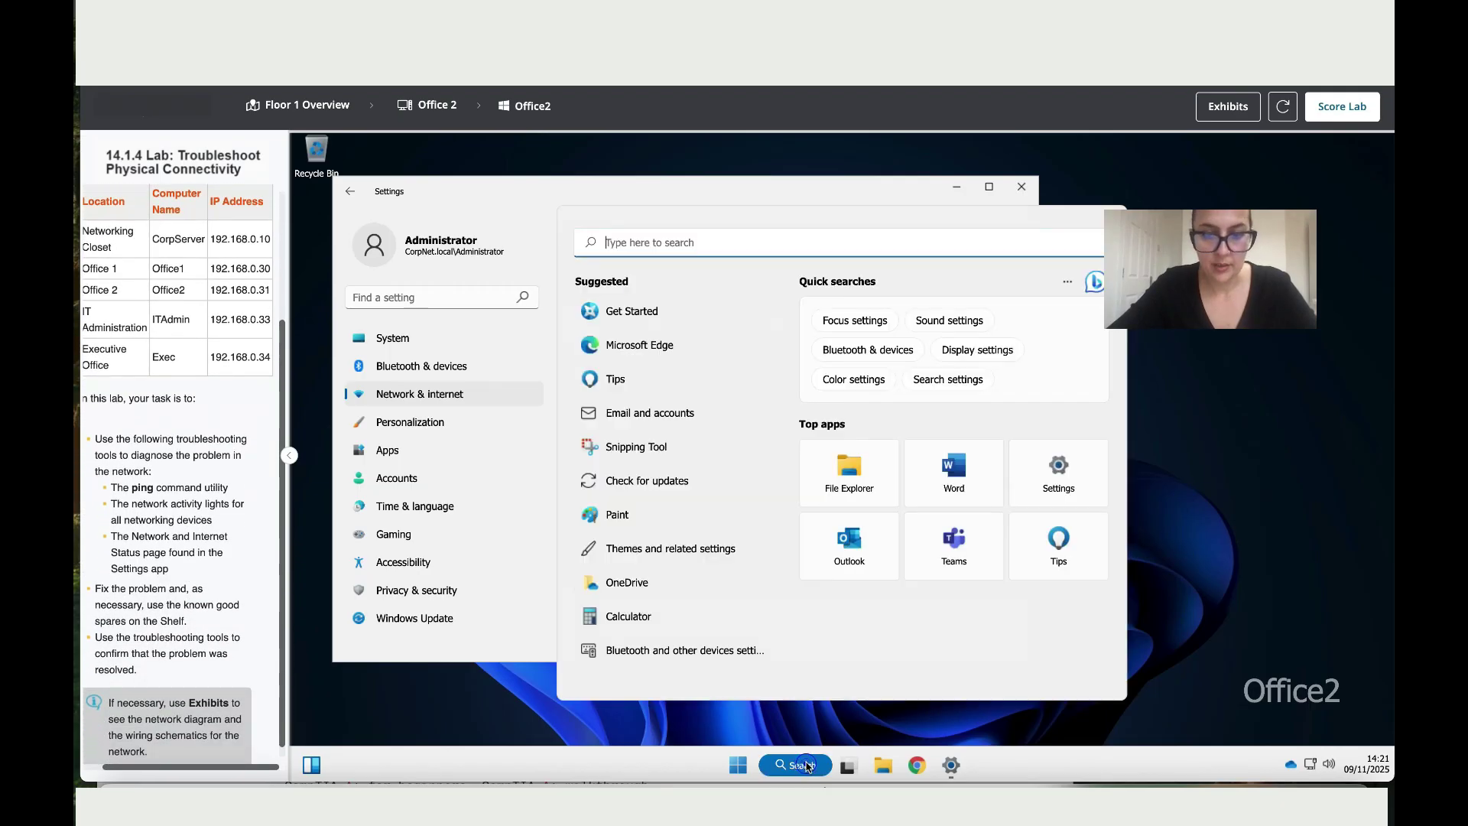
type("termin")
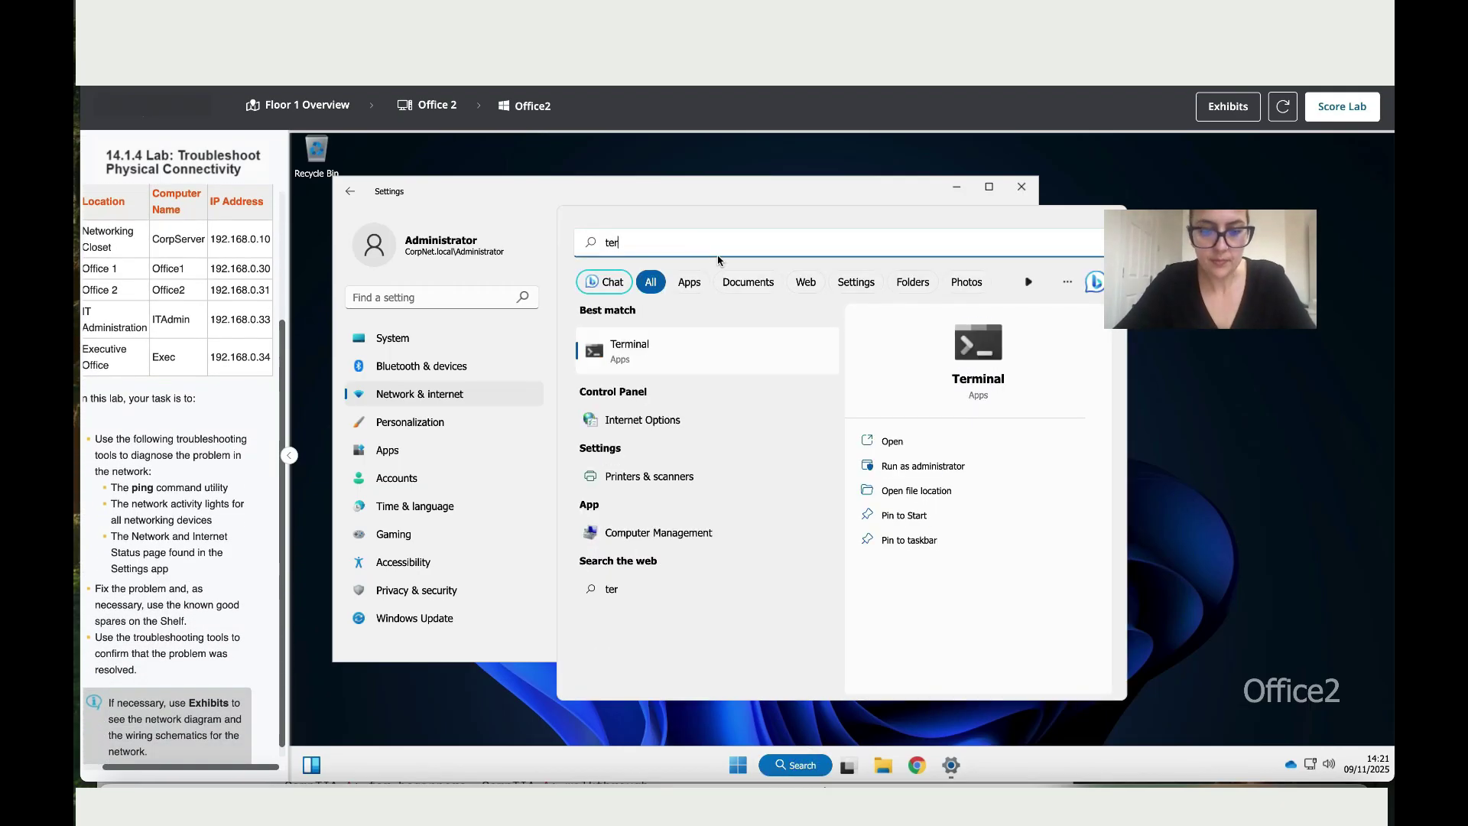
left_click(641, 344)
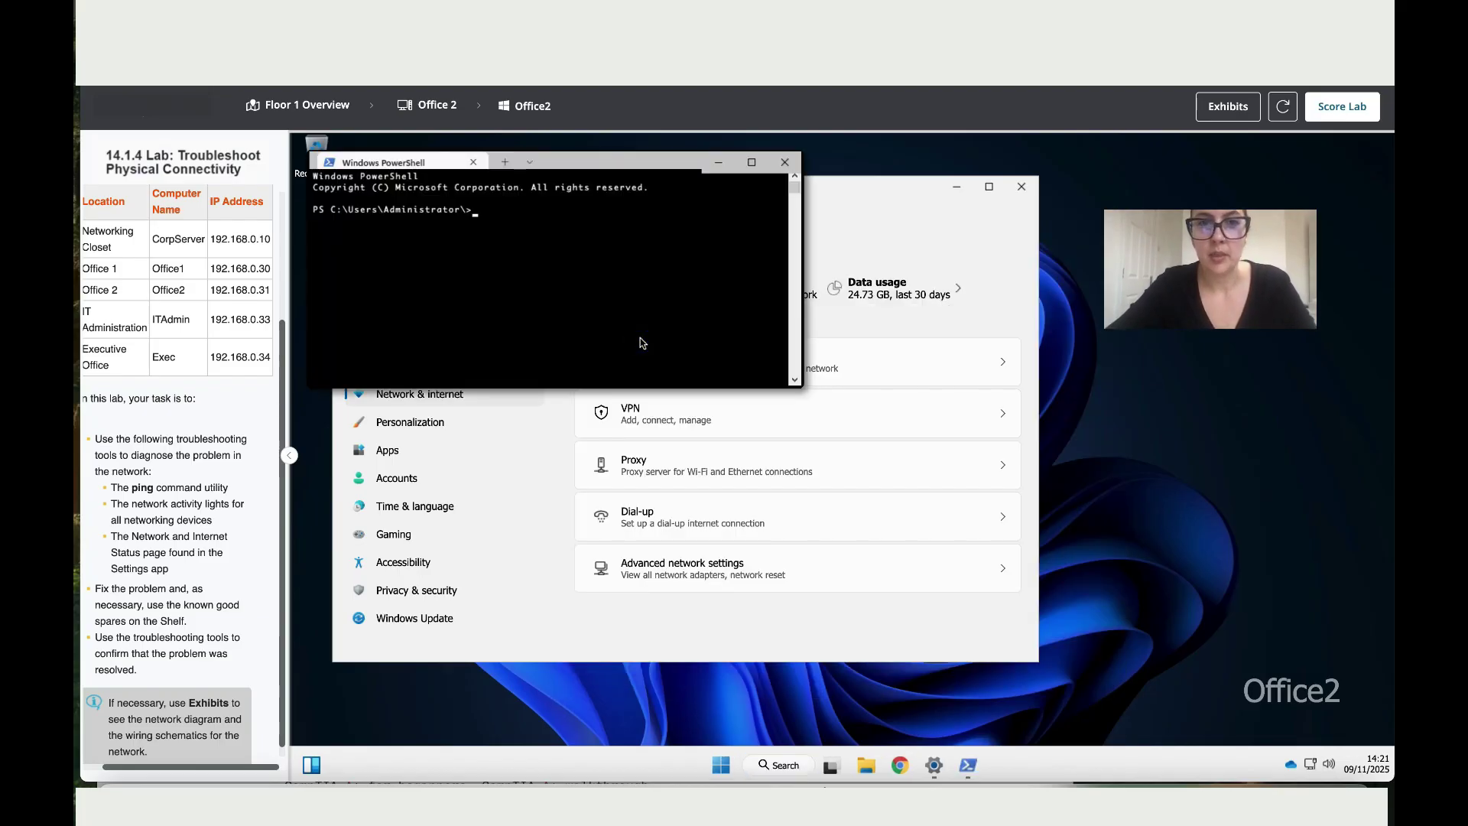
Step: Run ipconfig, ping 192.168.0.30 with four replies, then score the lab for 100%
type("ip")
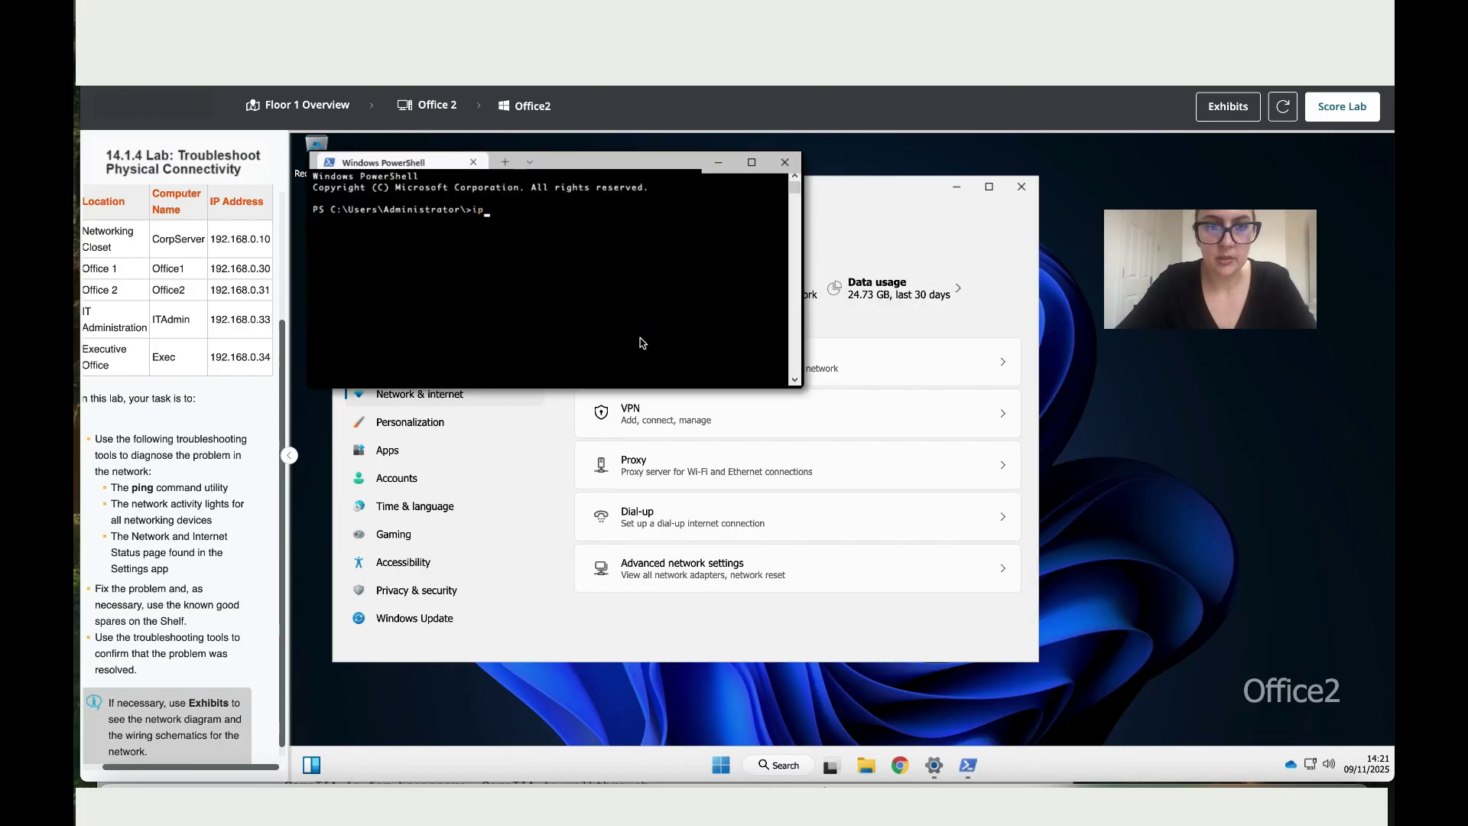
type("con")
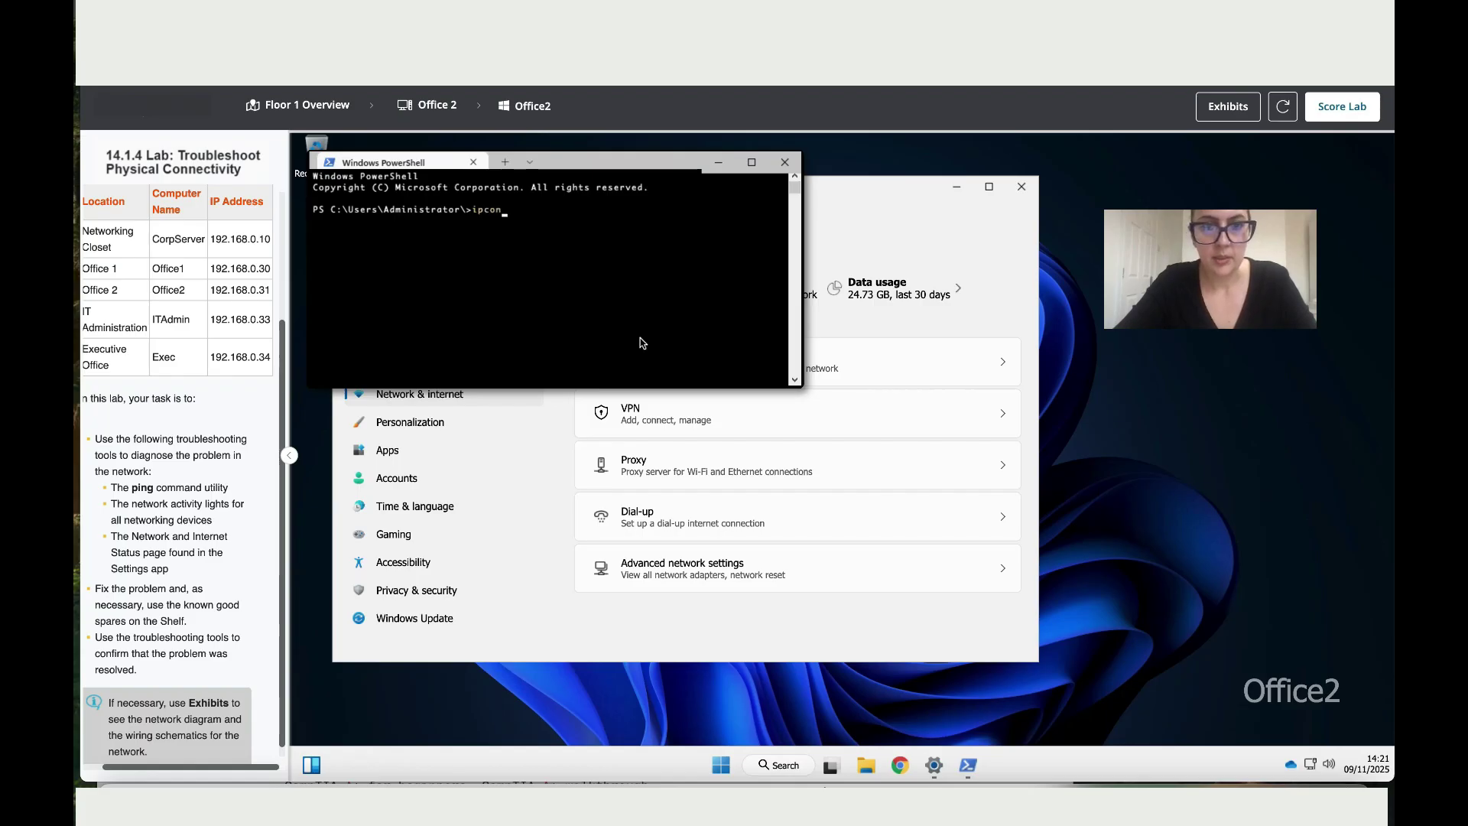
type("fig")
key("Return")
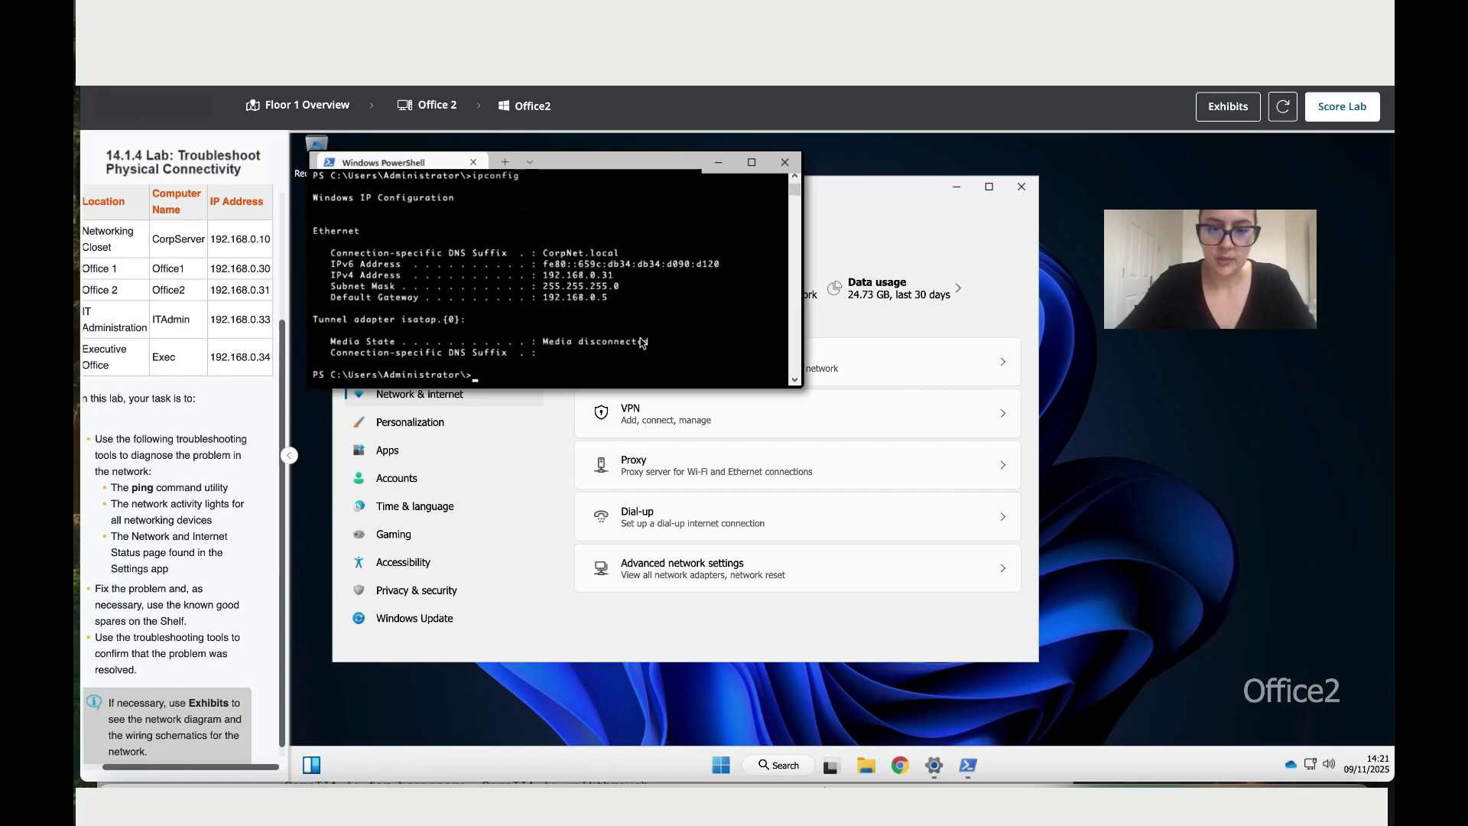
type("ping")
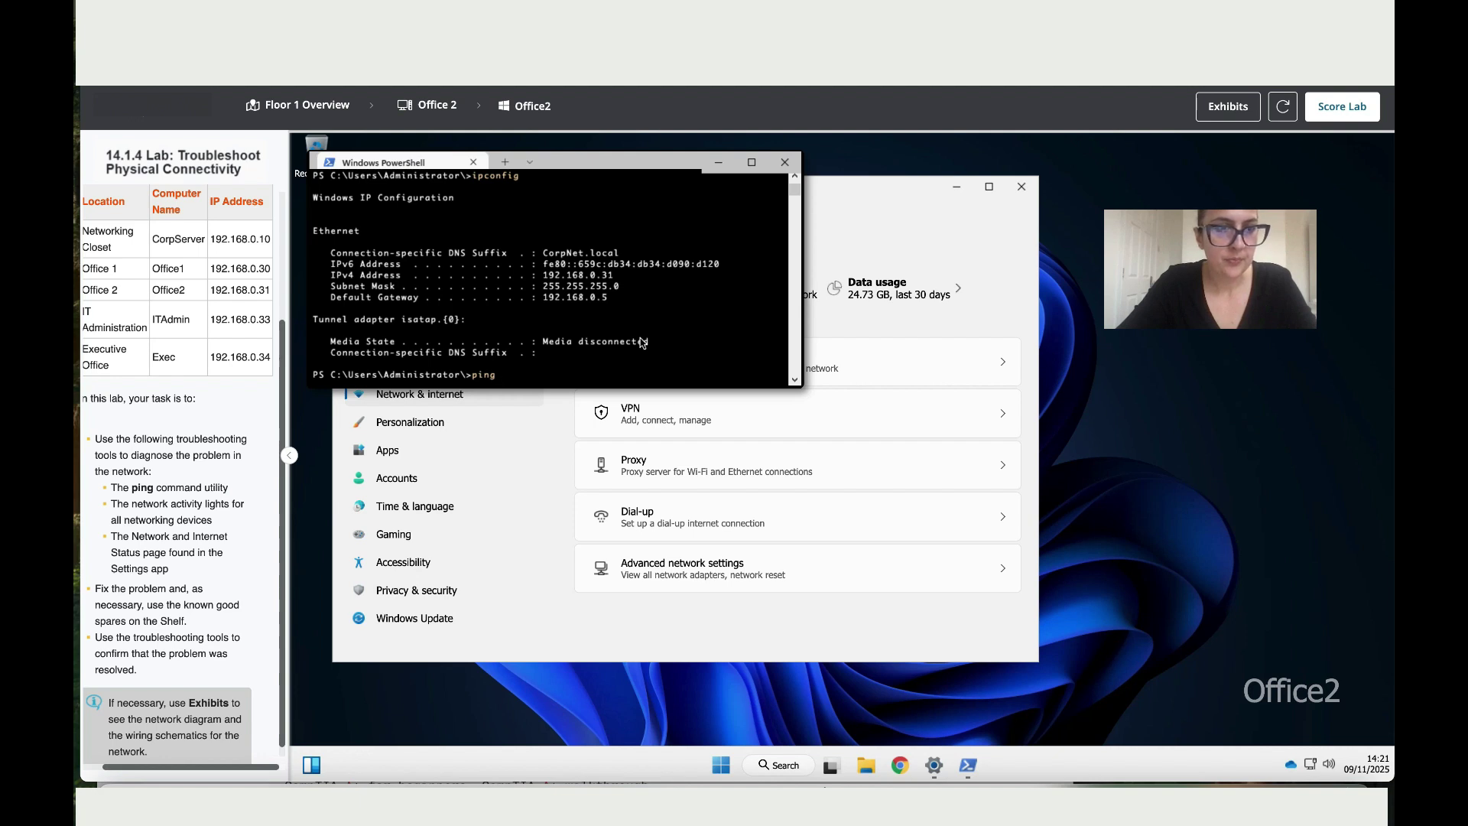
type(" 192")
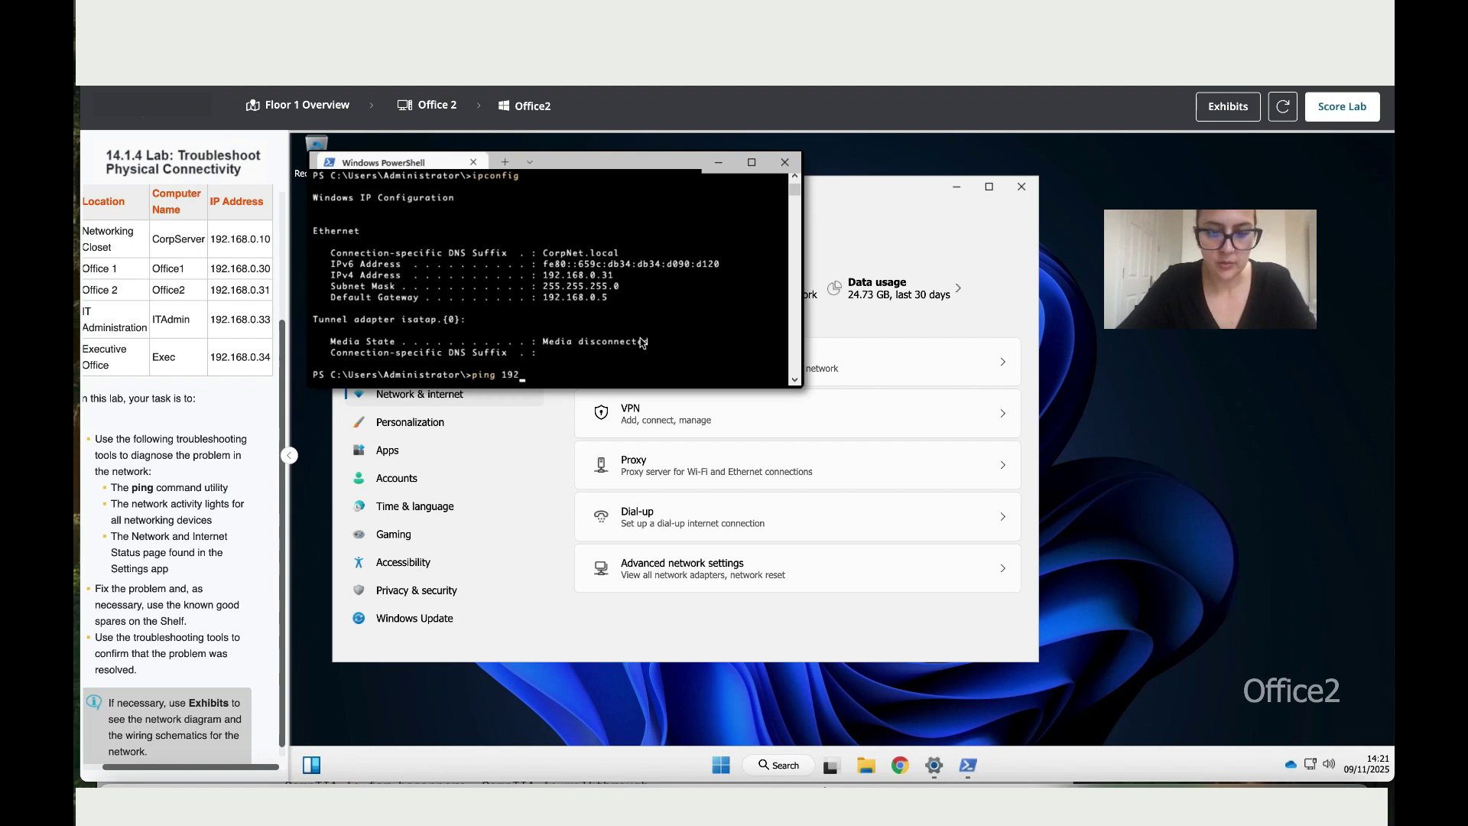
type(".16")
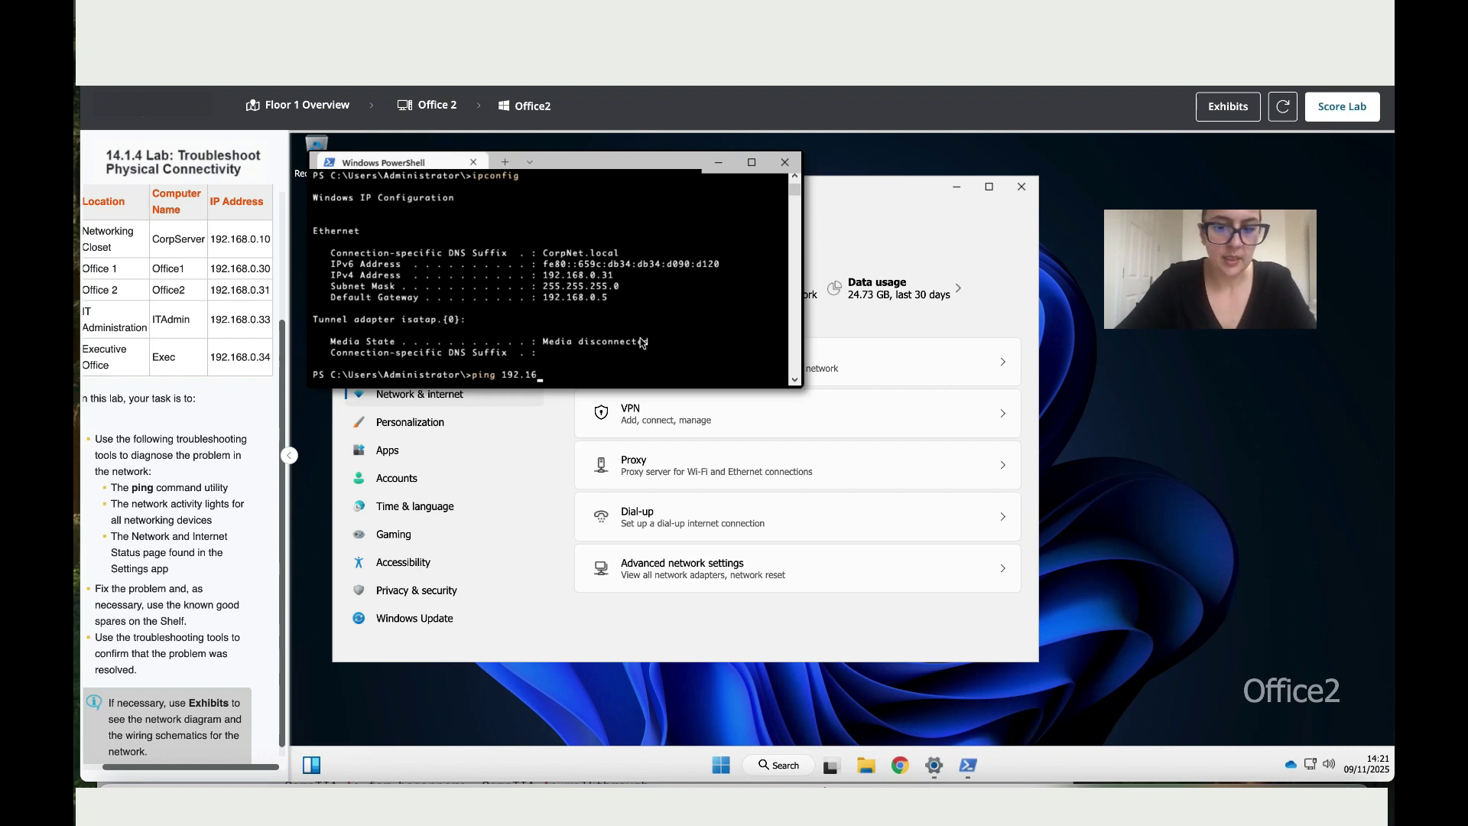
type("8")
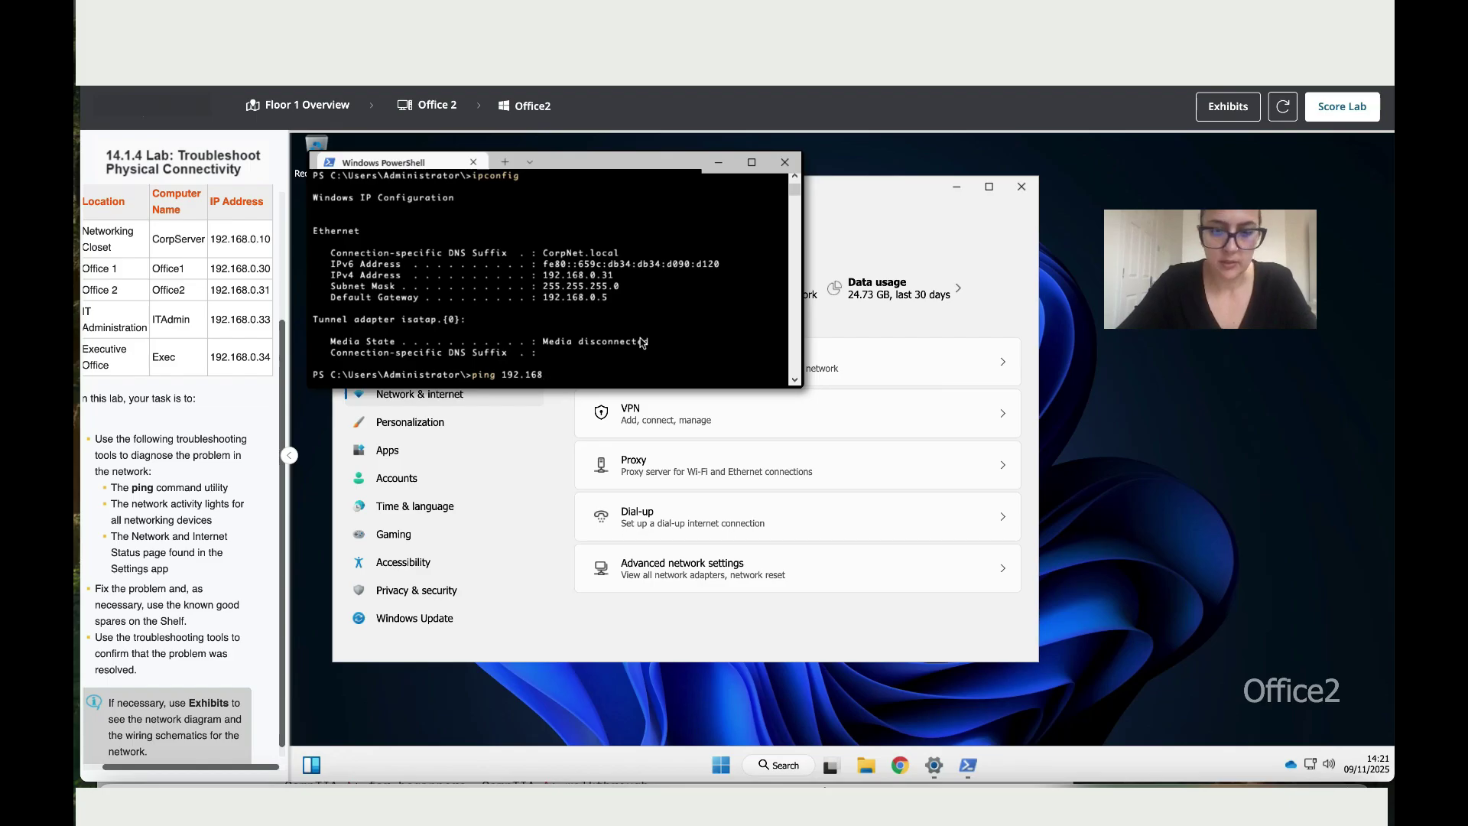
type(".0.30")
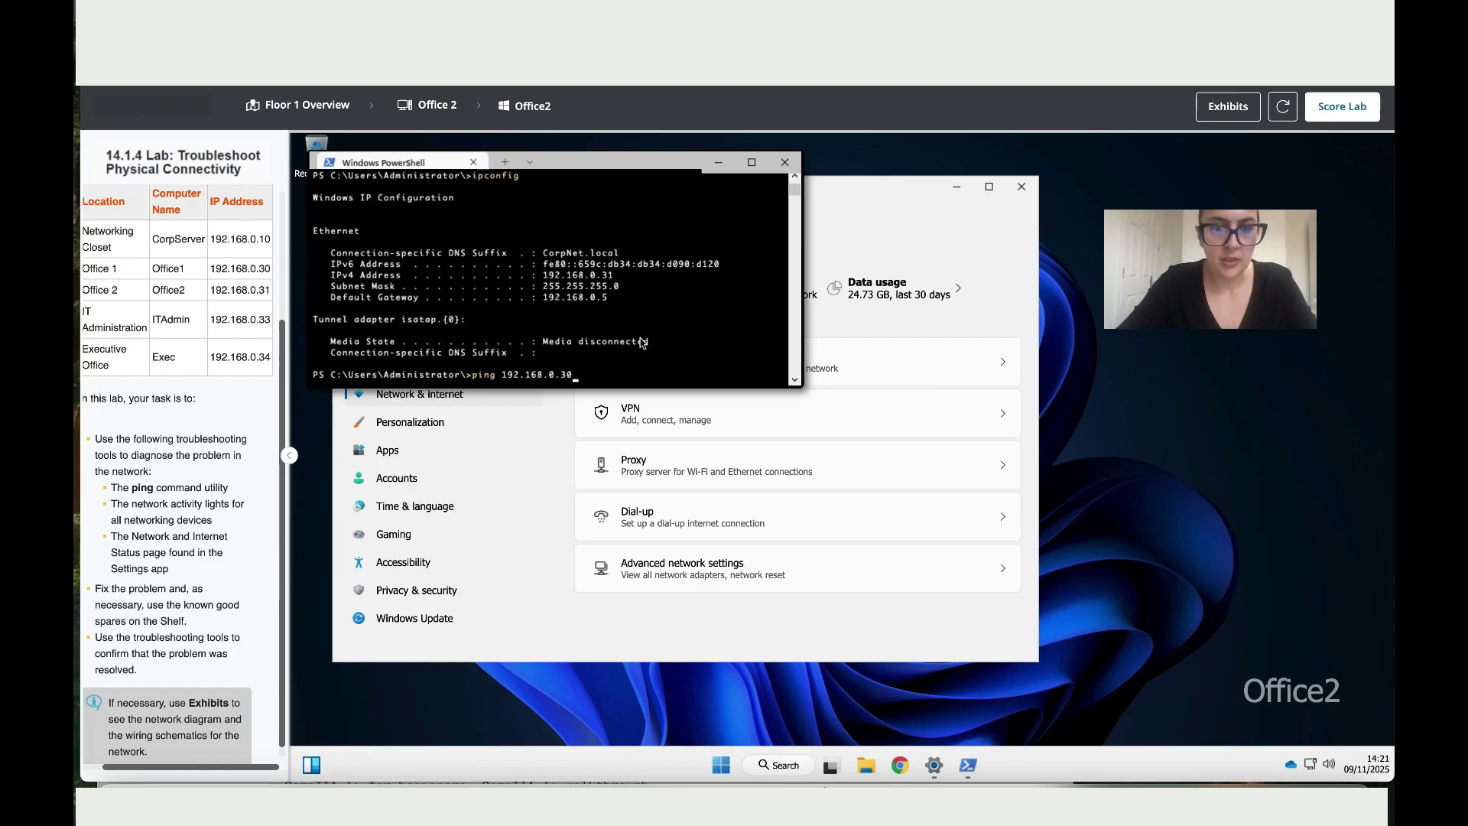
key("Return")
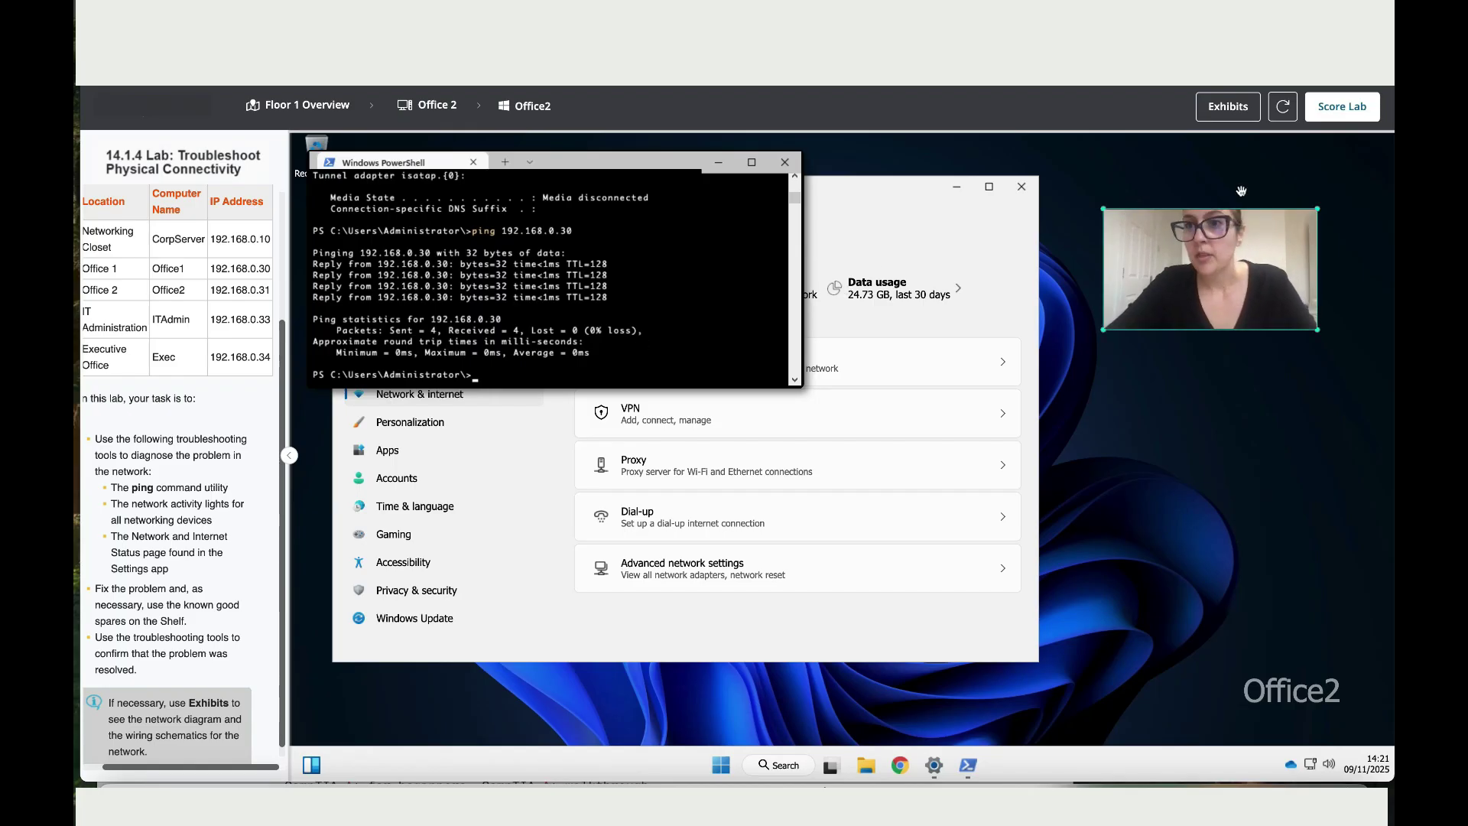
left_click(1347, 109)
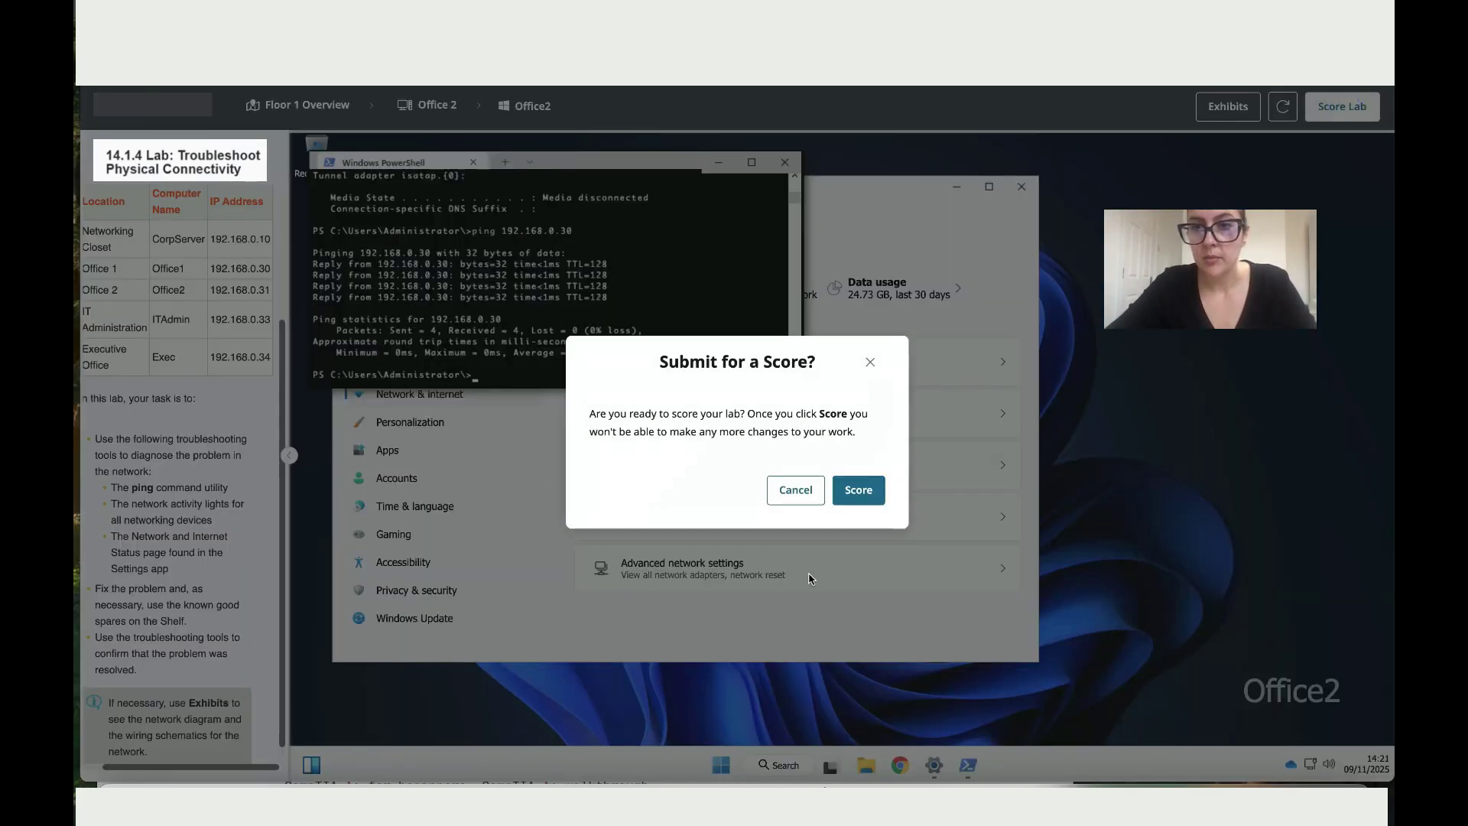
left_click(842, 503)
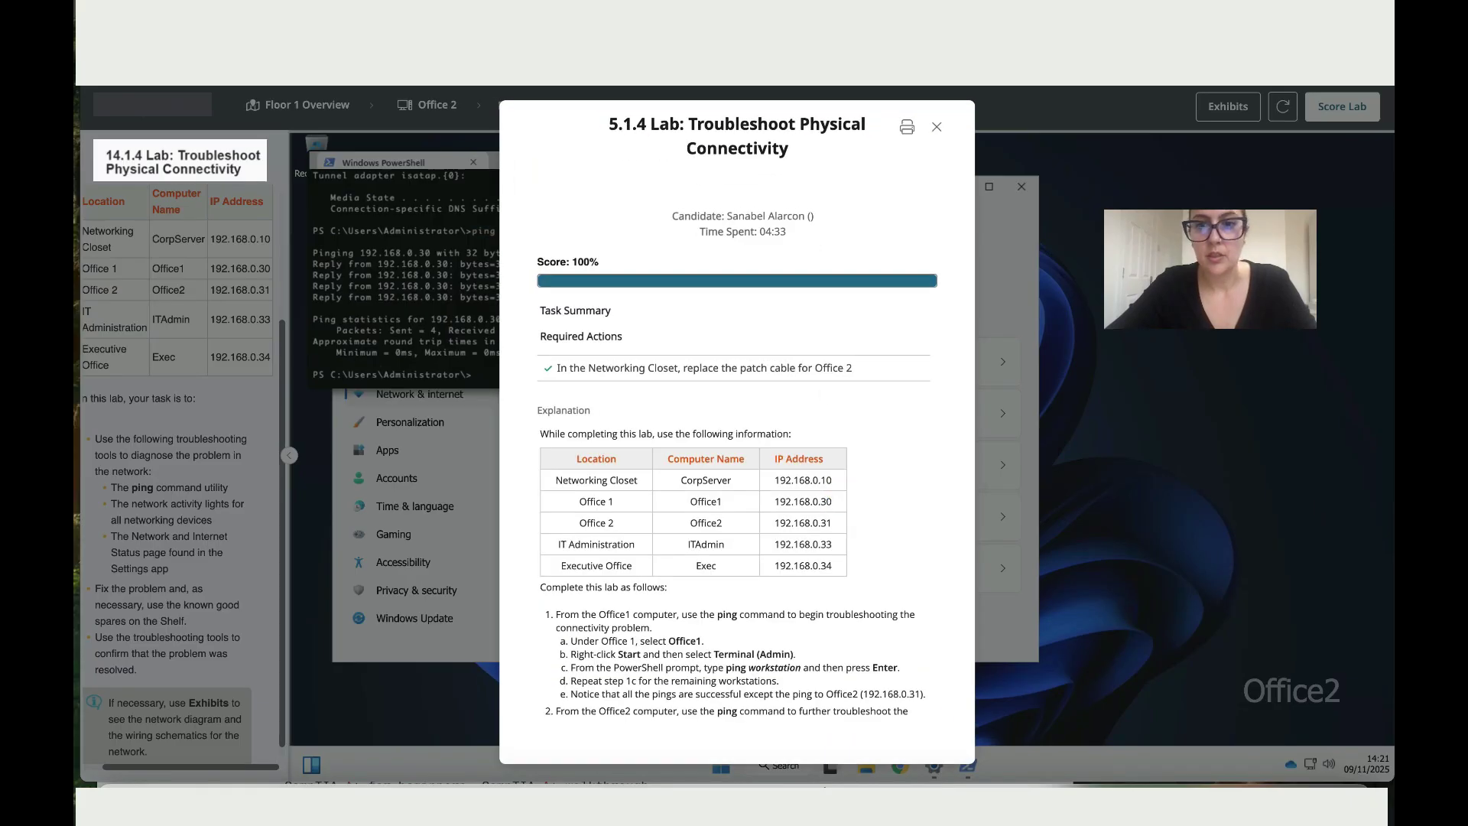